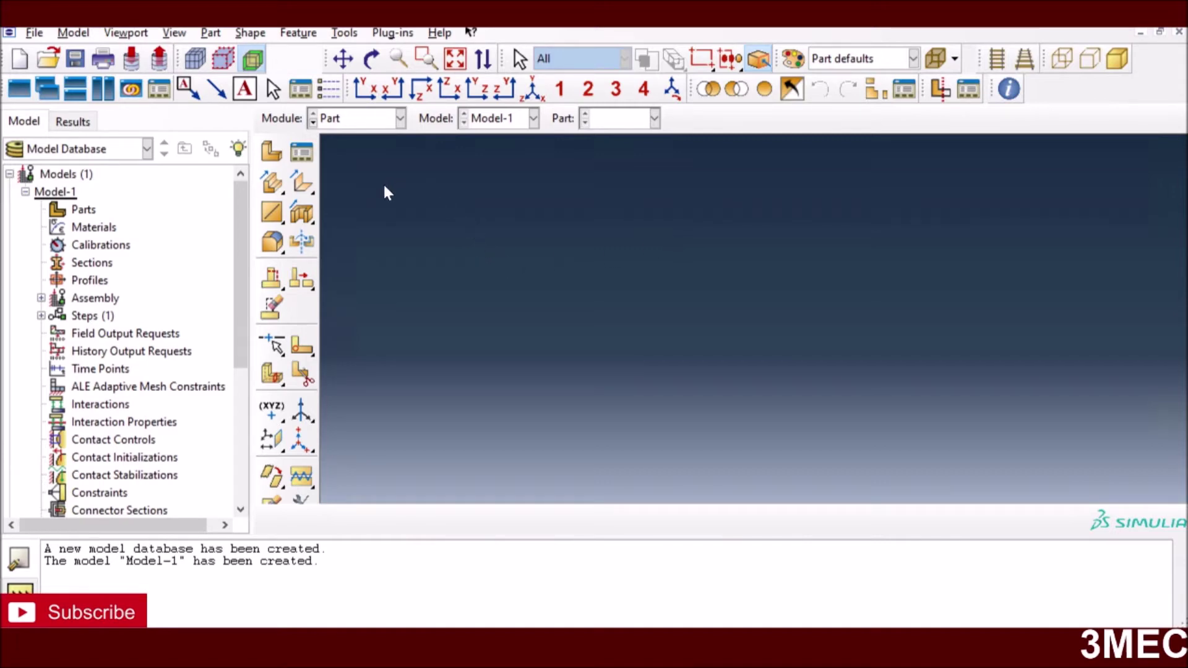
- Start a new 2D planar, deformable shell part, Part-1
{"action": "left_click", "coordinate": [272, 157]}
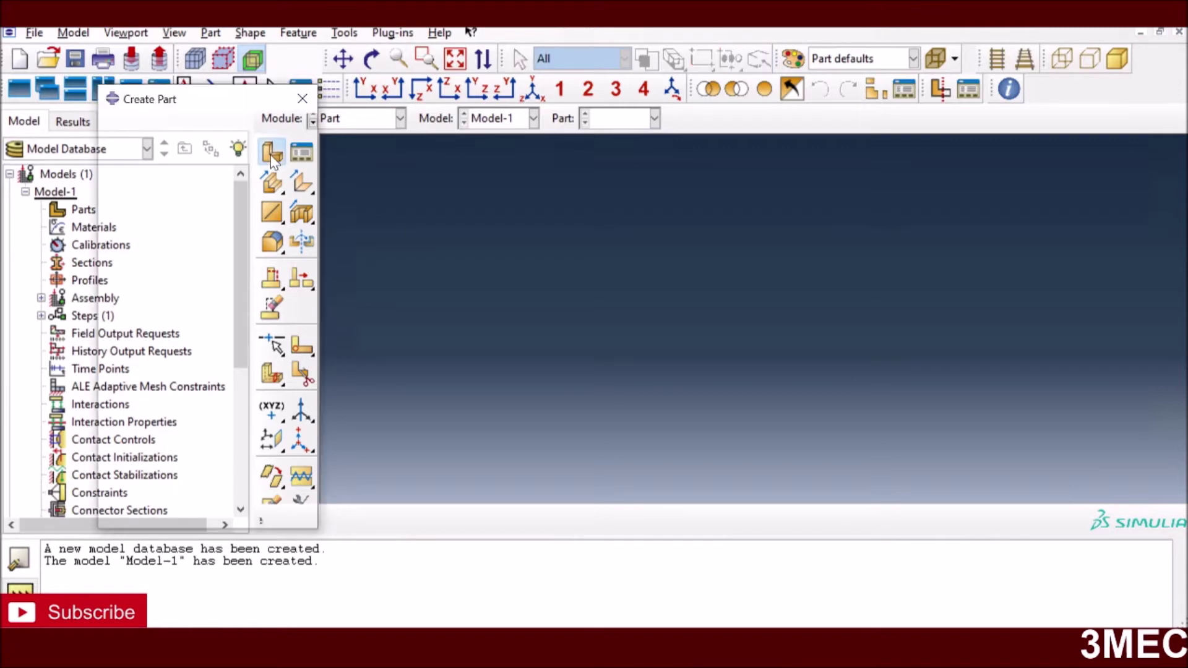
{"action": "left_click", "coordinate": [196, 176]}
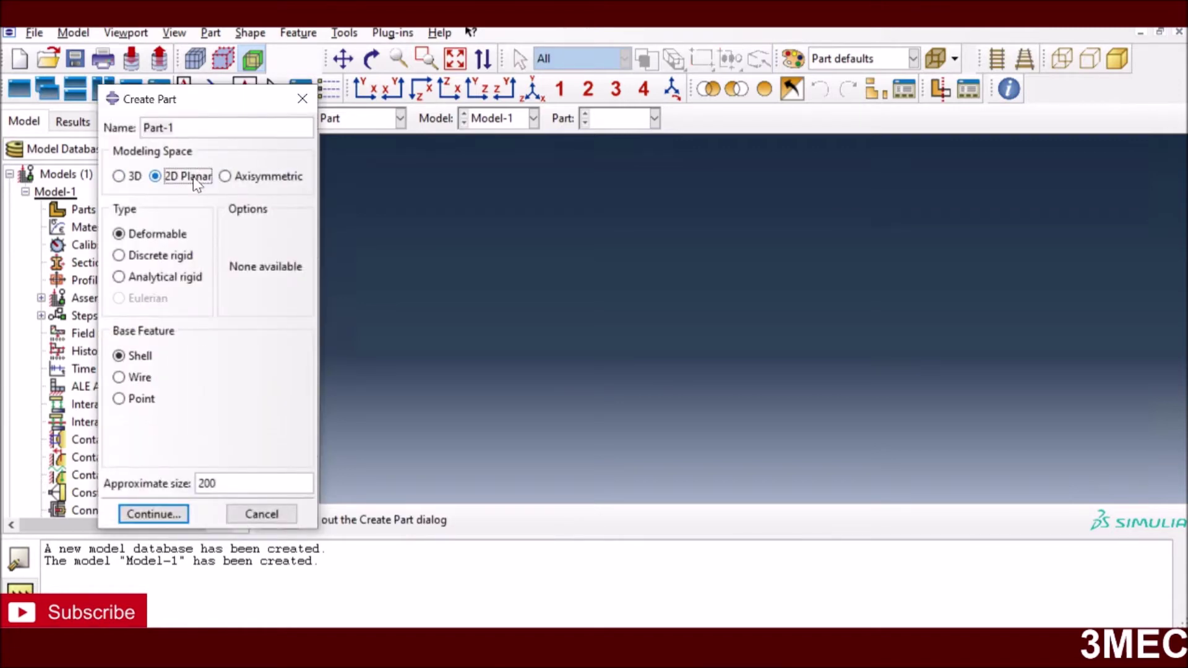
{"action": "left_click", "coordinate": [154, 514]}
- Sketch the rectangular plate outline and finish building the part
{"action": "left_click", "coordinate": [299, 184]}
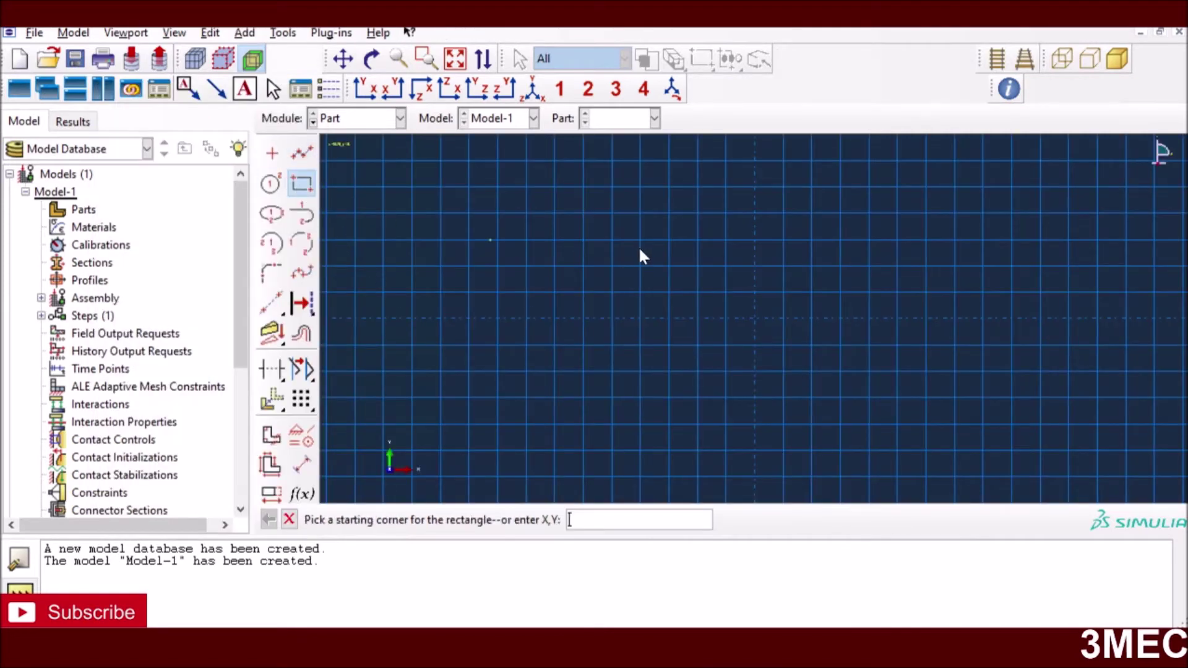
{"action": "left_click", "coordinate": [614, 187]}
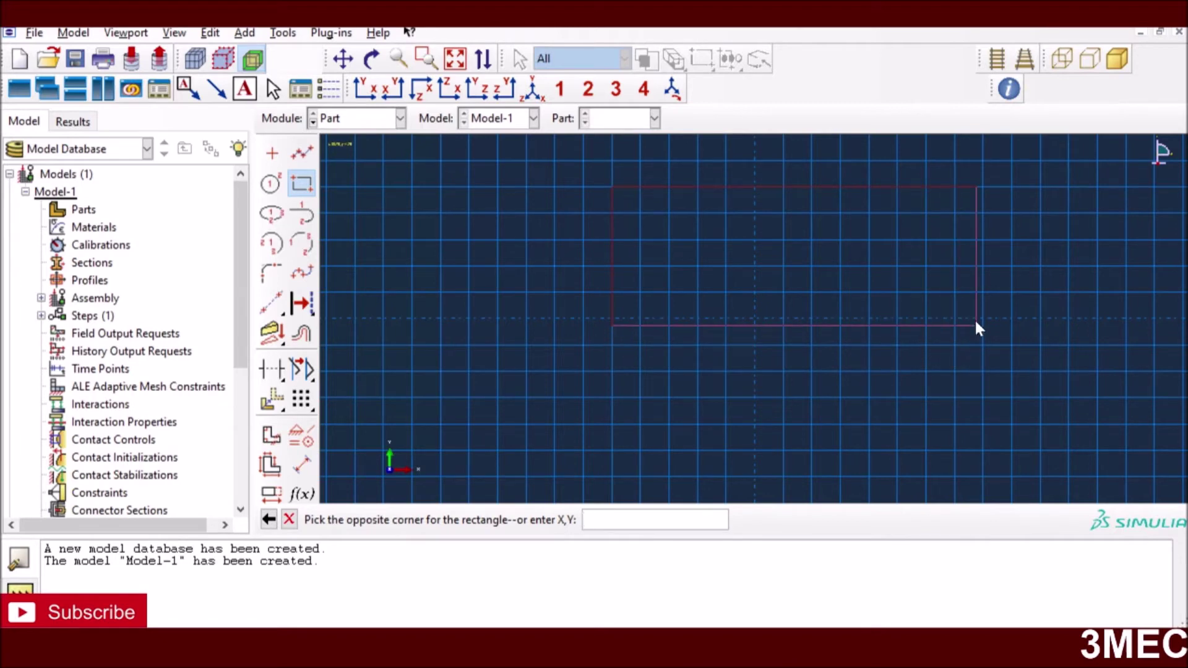
{"action": "left_click", "coordinate": [982, 370]}
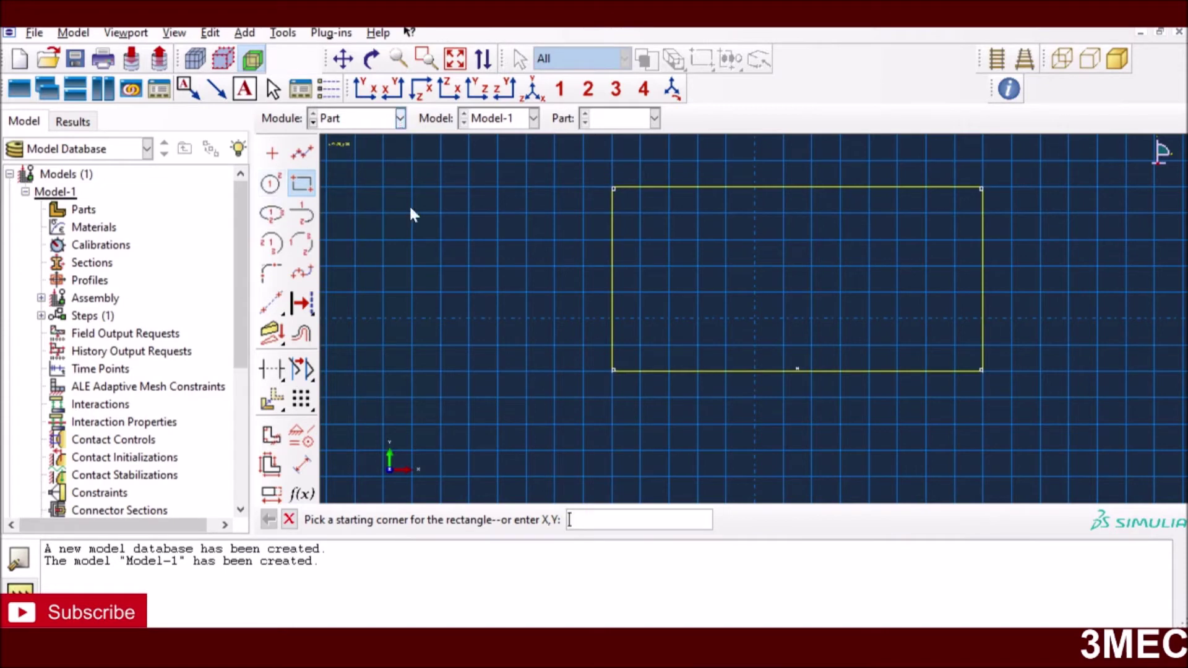
{"action": "left_click", "coordinate": [288, 521]}
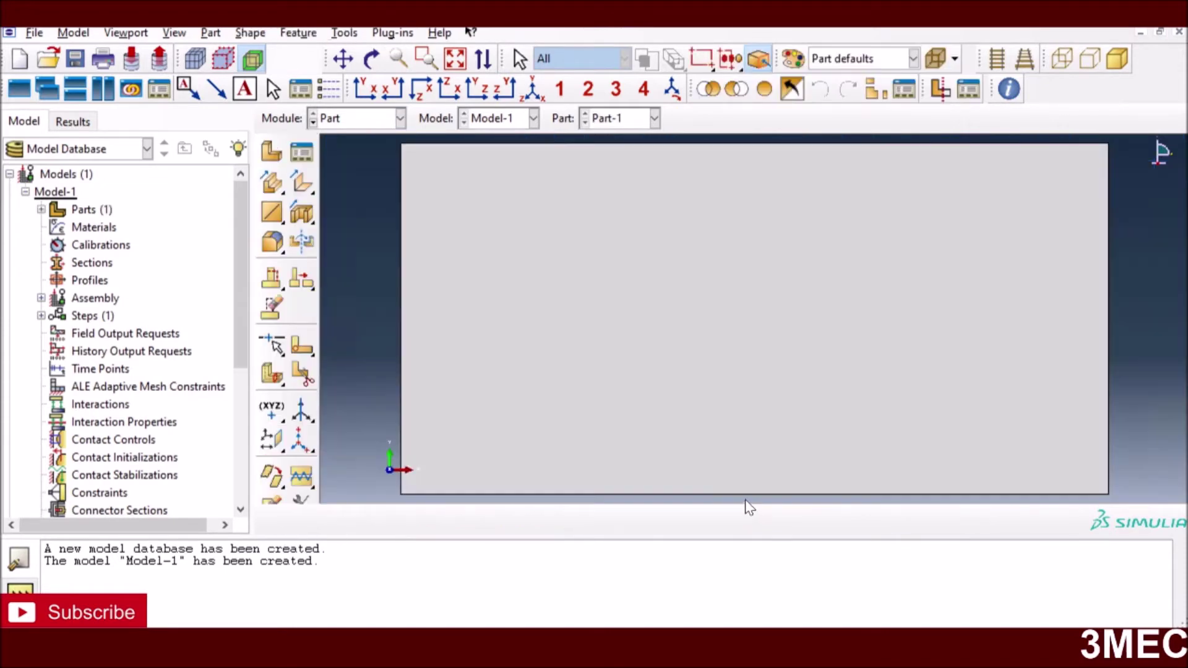
{"action": "left_click", "coordinate": [302, 346]}
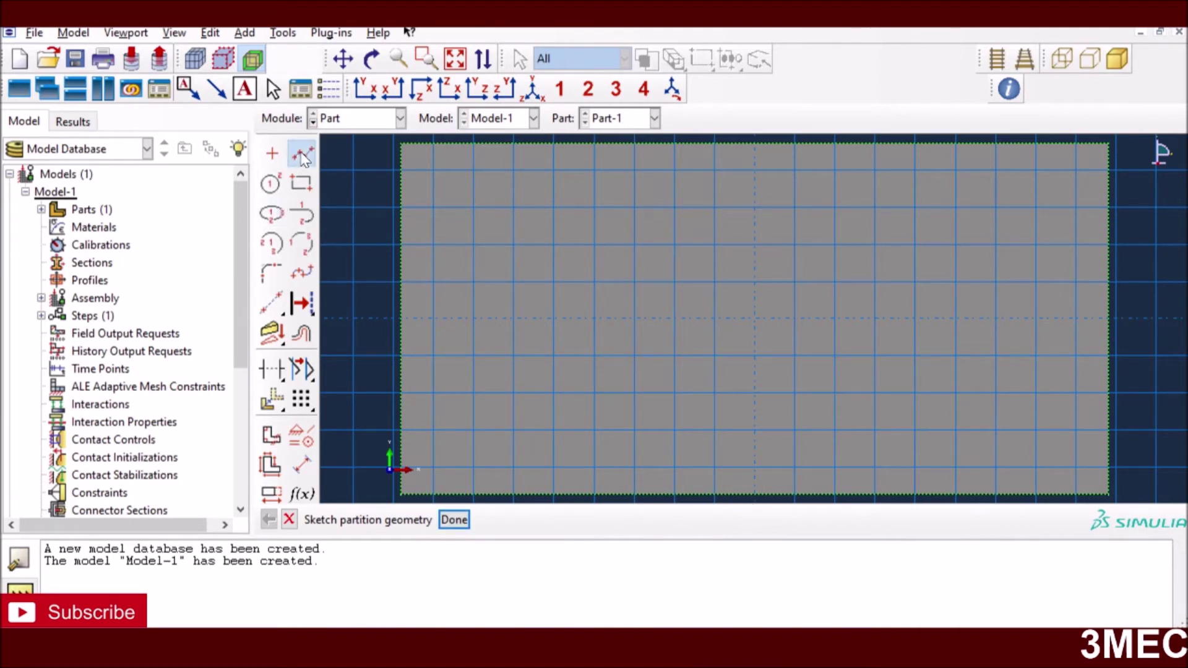
- Partition the face with a short vertical crack line rising from the middle of the bottom edge
{"action": "left_click", "coordinate": [304, 156]}
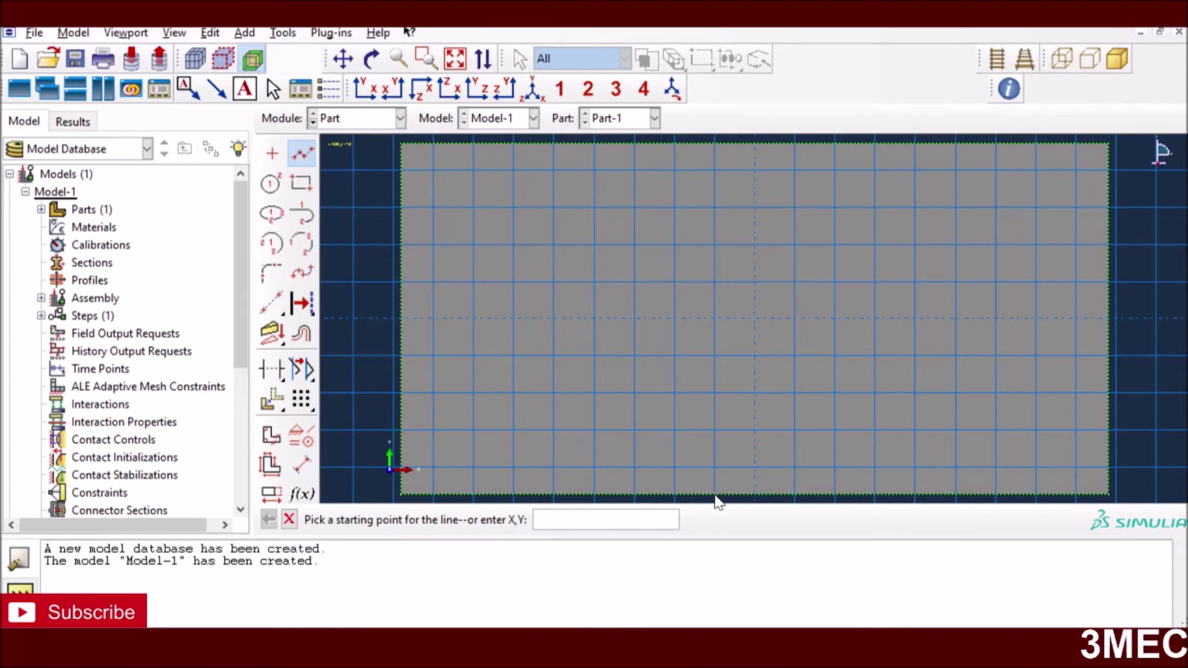
{"action": "left_click", "coordinate": [714, 495]}
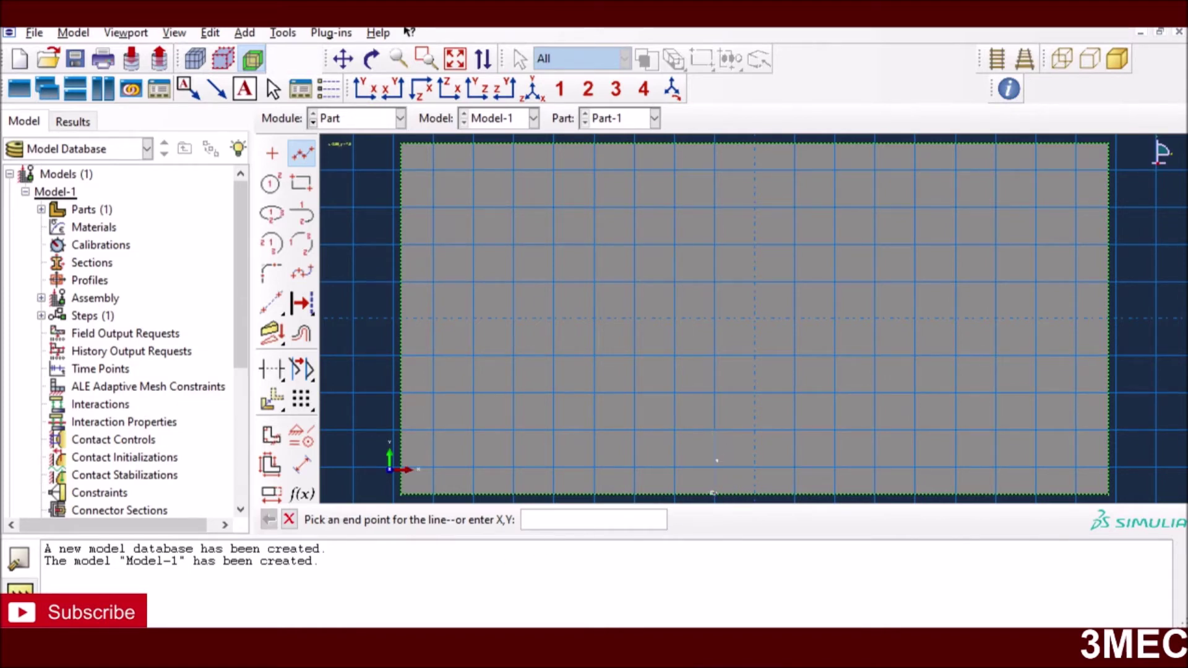
{"action": "key", "text": "Escape"}
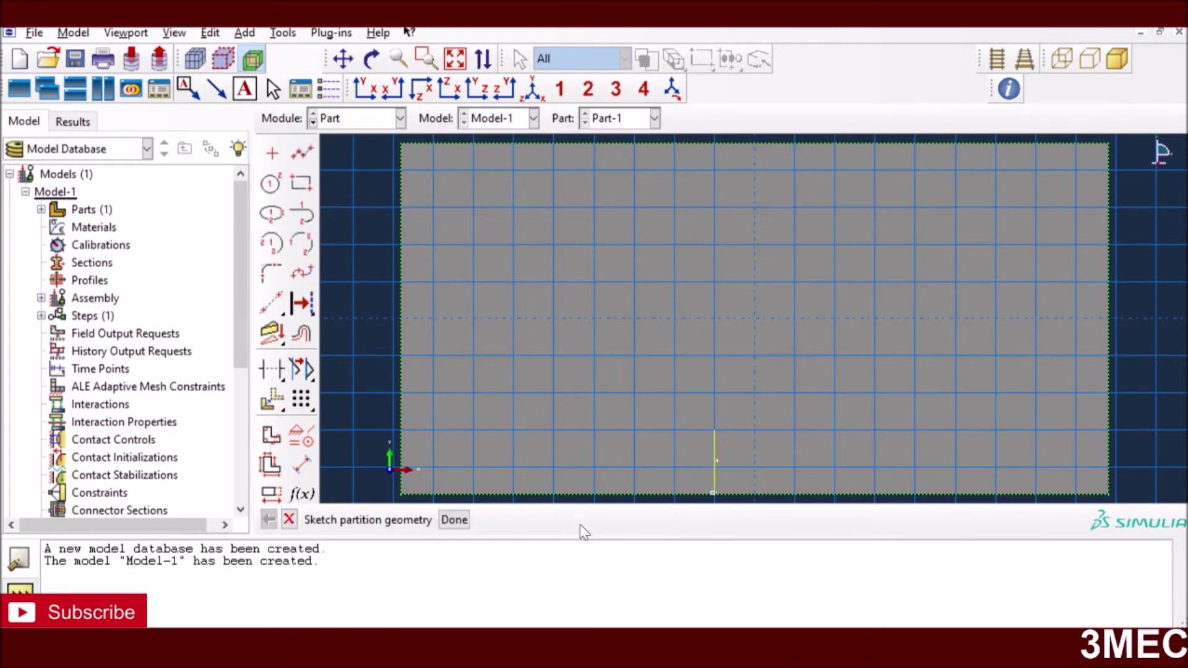
{"action": "left_click", "coordinate": [451, 520]}
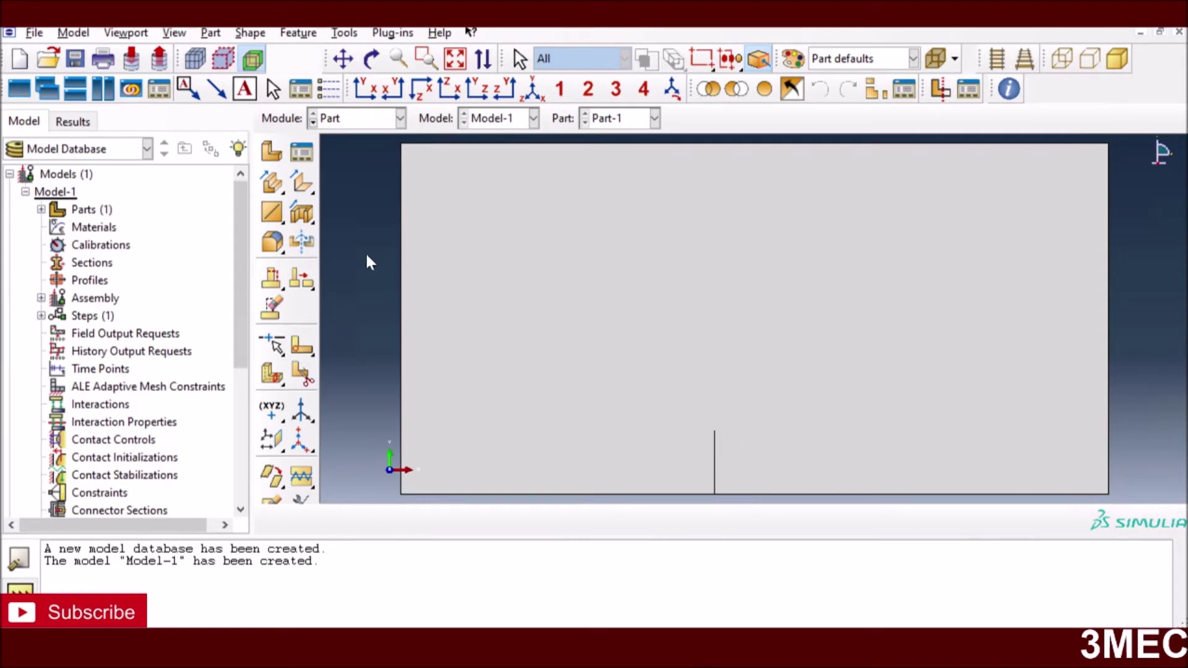
- In the Mesh module, seed the part at global size 0.5, discarding the old mesh
{"action": "left_click", "coordinate": [401, 118]}
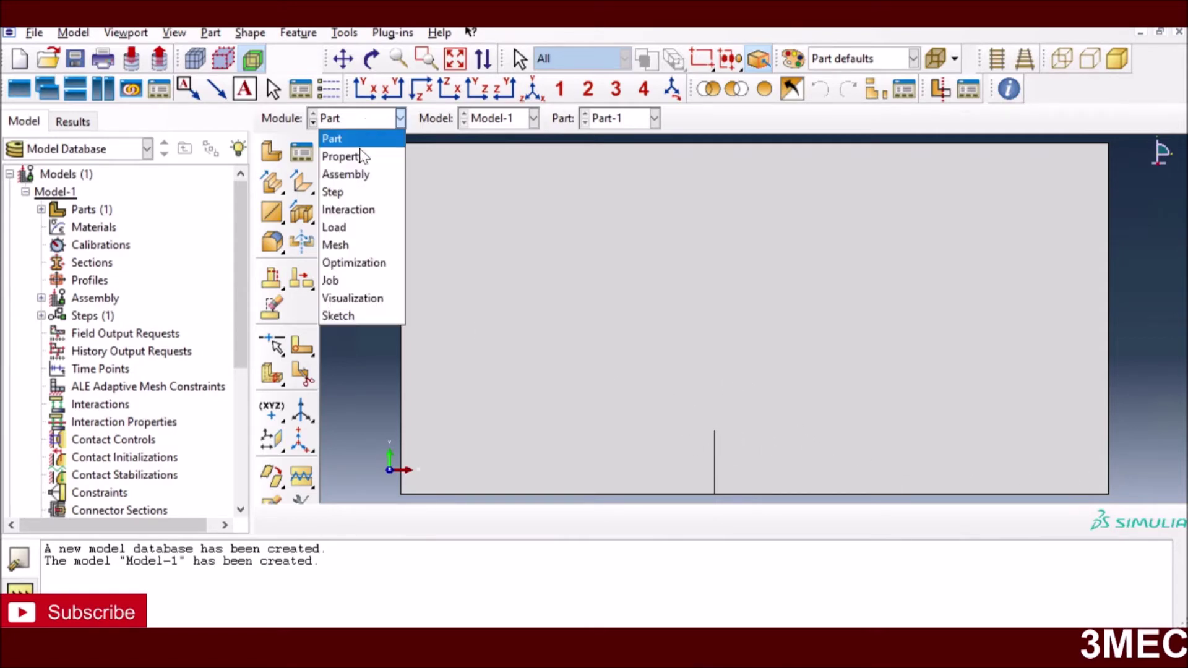
{"action": "left_click", "coordinate": [350, 247]}
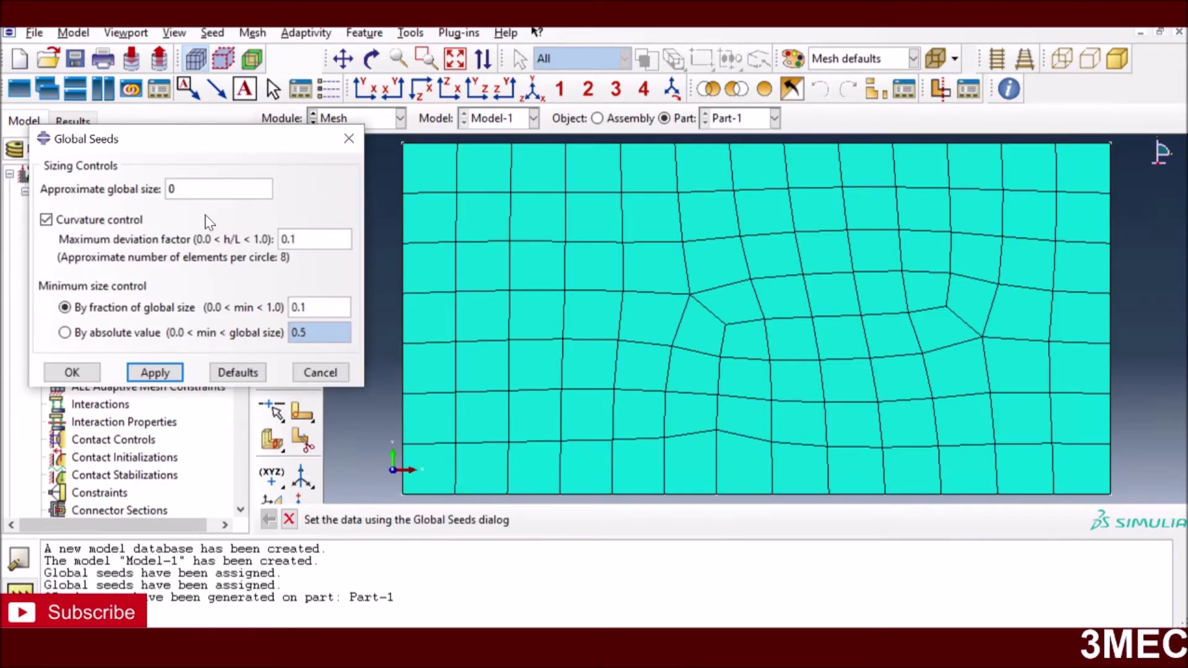
{"action": "type", "text": ".5"}
{"action": "left_click", "coordinate": [72, 373]}
{"action": "left_click", "coordinate": [144, 245]}
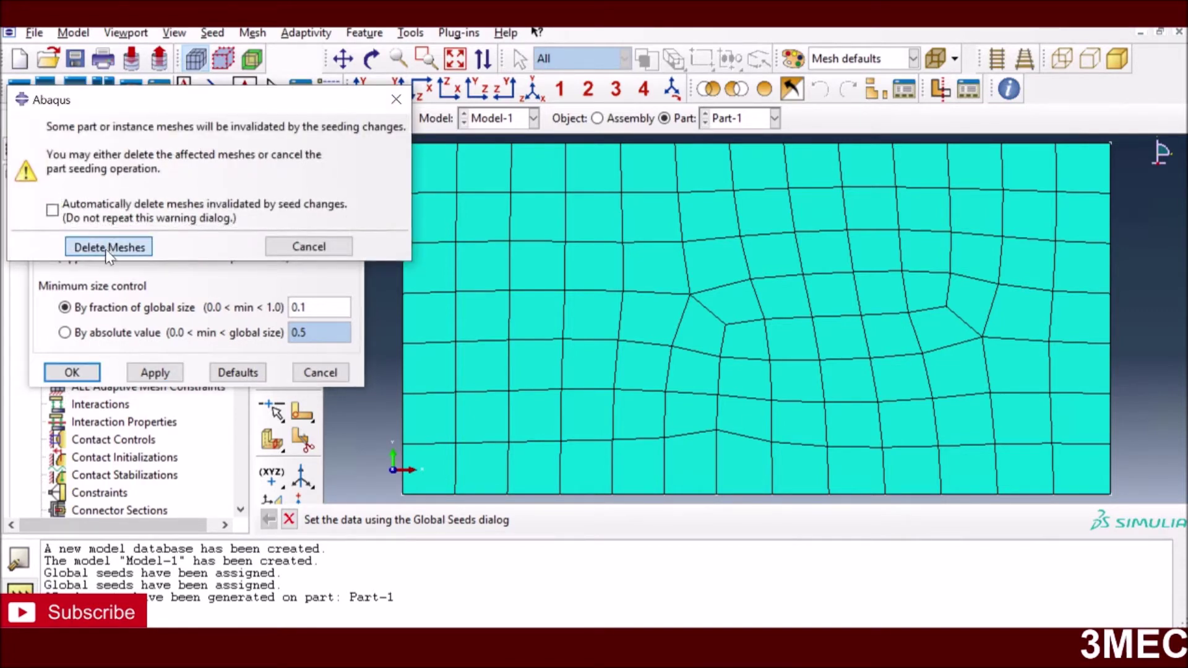
- Mesh the whole cracked plate with the fine 0.5 seeding
{"action": "left_click", "coordinate": [273, 185]}
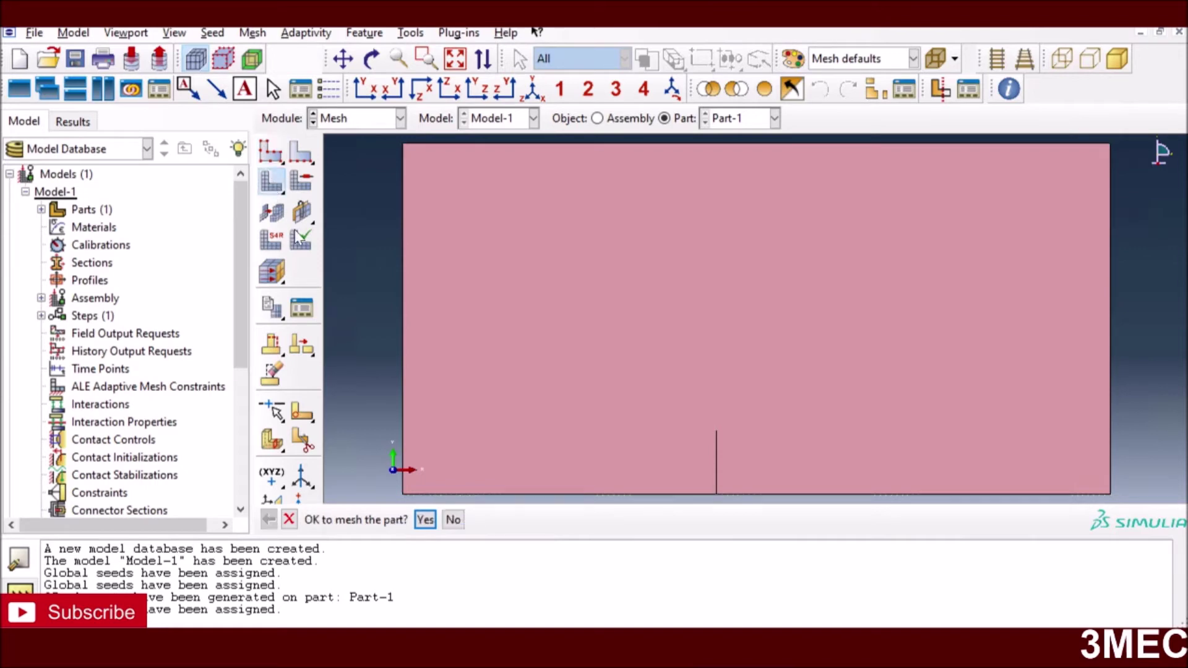
{"action": "left_click", "coordinate": [426, 520]}
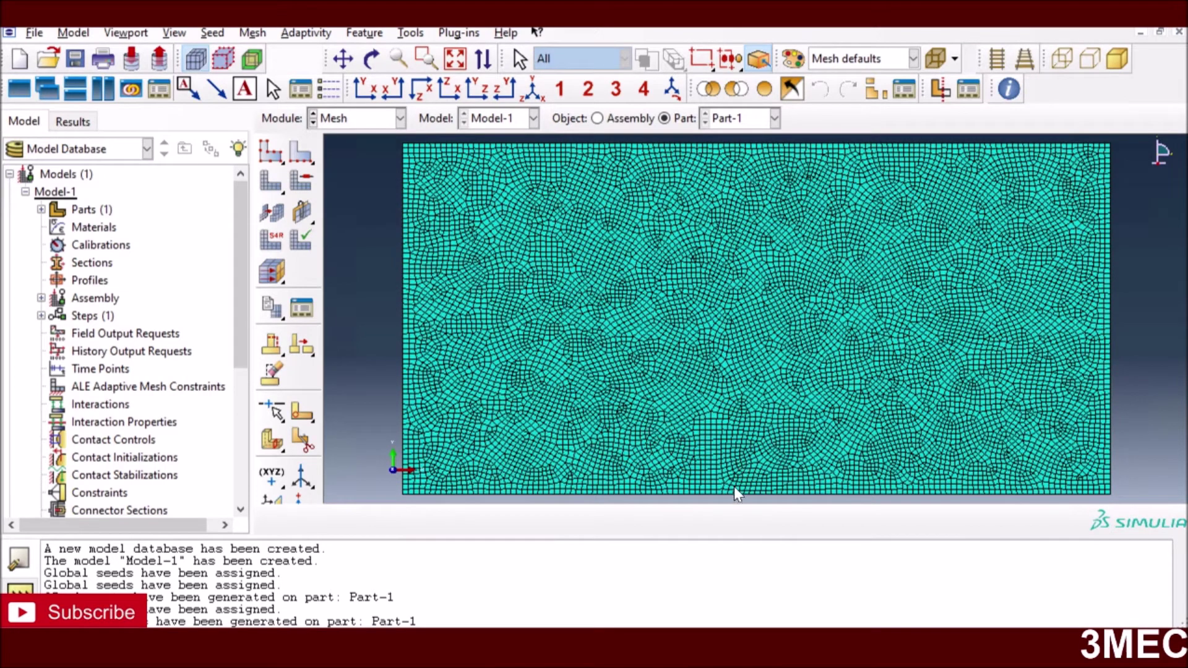
{"action": "scroll", "coordinate": [721, 449], "scroll_direction": "up", "scroll_amount": 2}
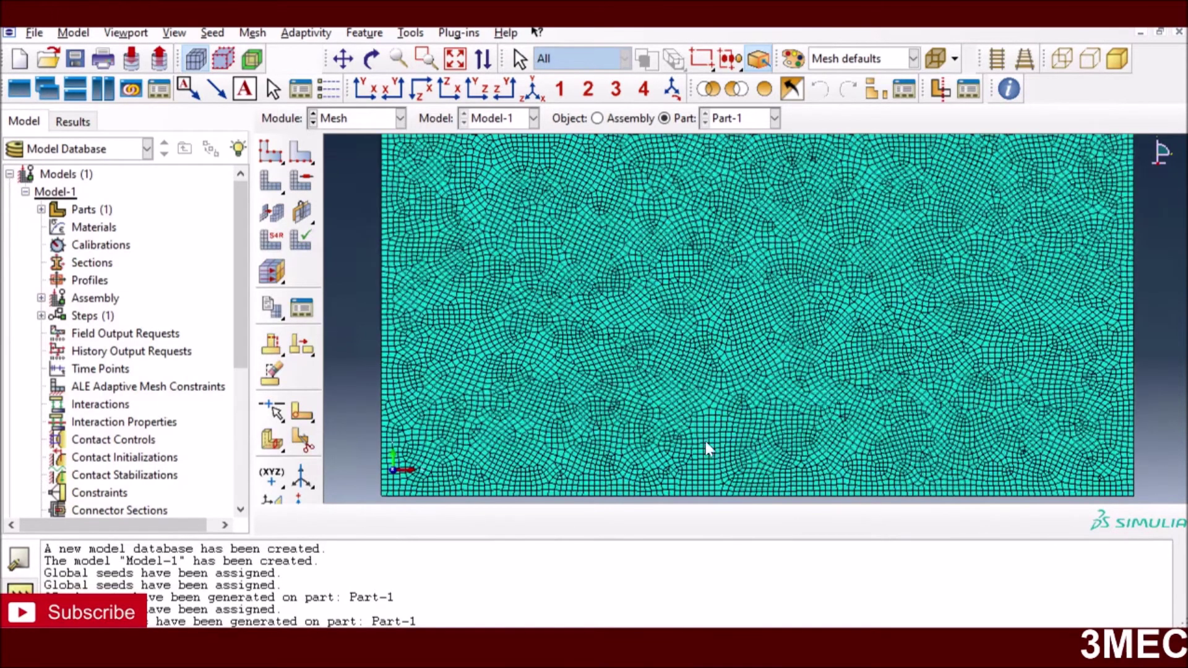
{"action": "scroll", "coordinate": [745, 433], "scroll_direction": "up", "scroll_amount": 2}
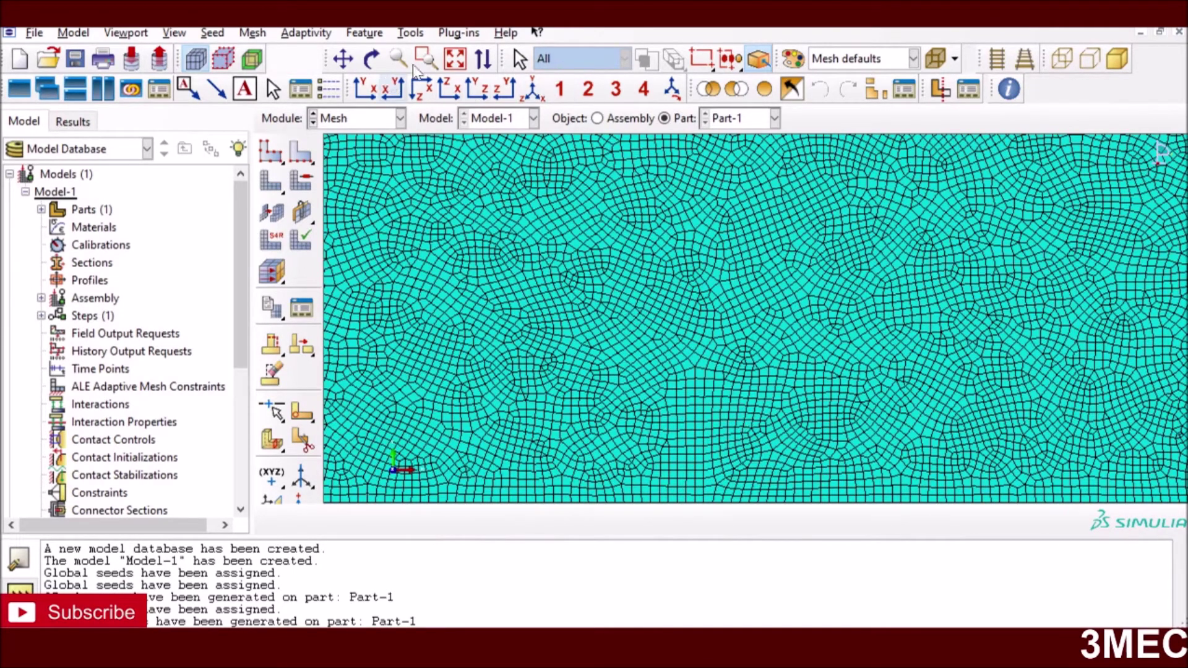
- Auto-fit the finely meshed plate into the view
{"action": "left_click", "coordinate": [457, 61]}
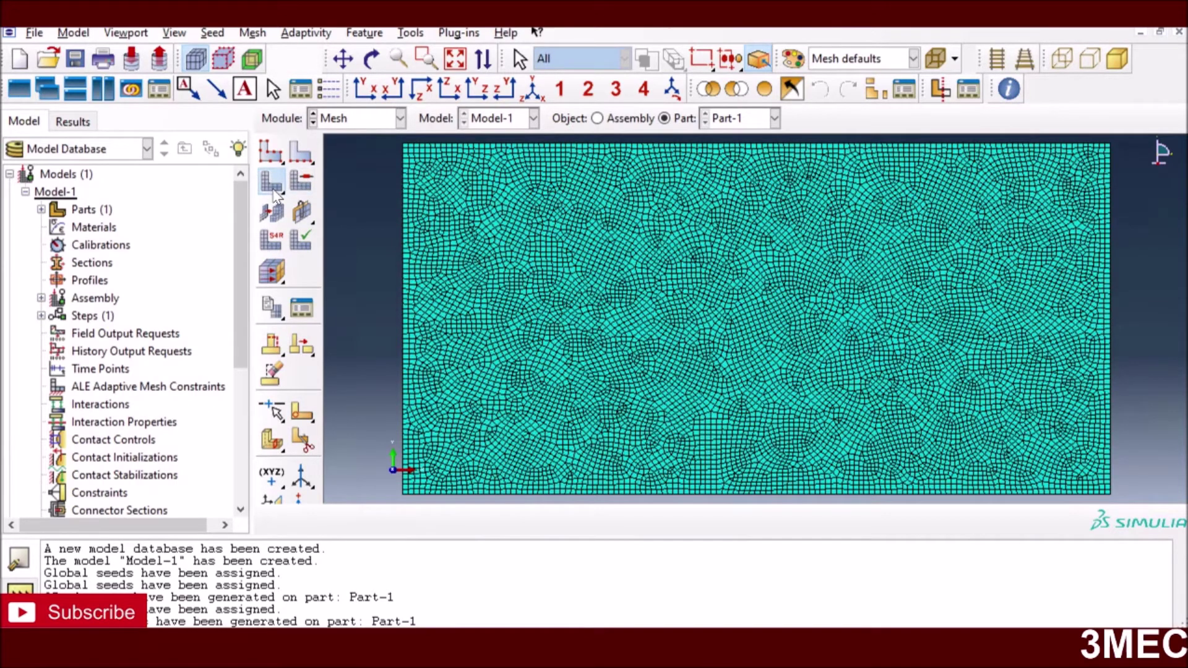
{"action": "left_click", "coordinate": [275, 195]}
- Delete the existing mesh from Part-1
{"action": "left_click", "coordinate": [369, 184]}
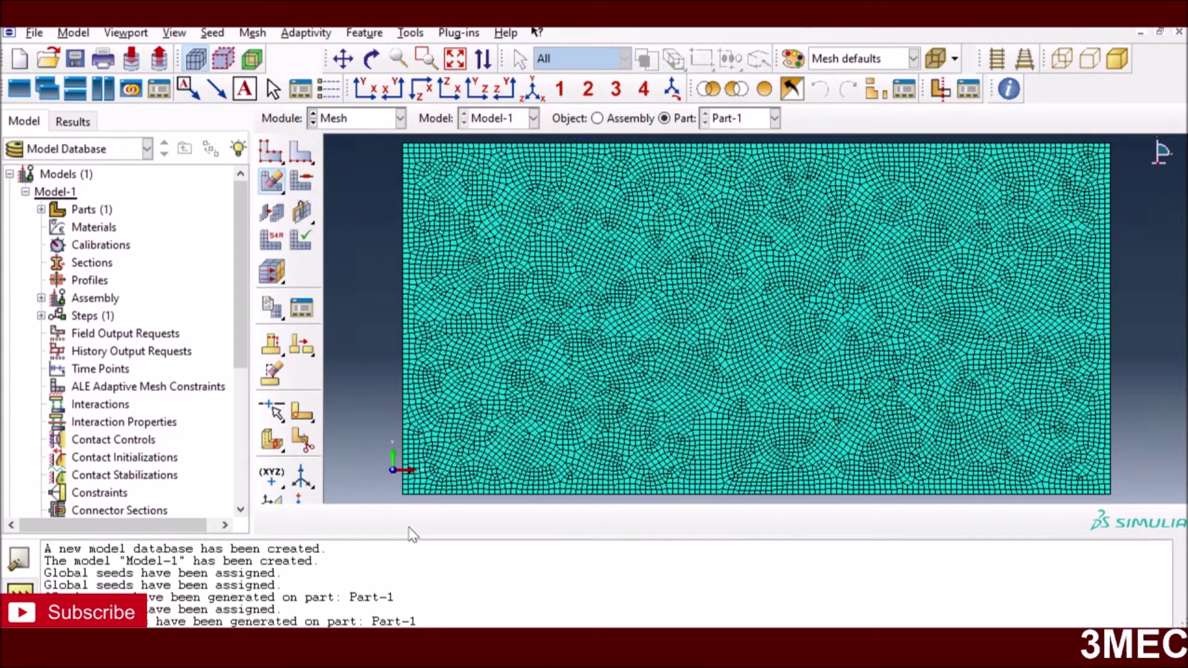
{"action": "left_click", "coordinate": [467, 520]}
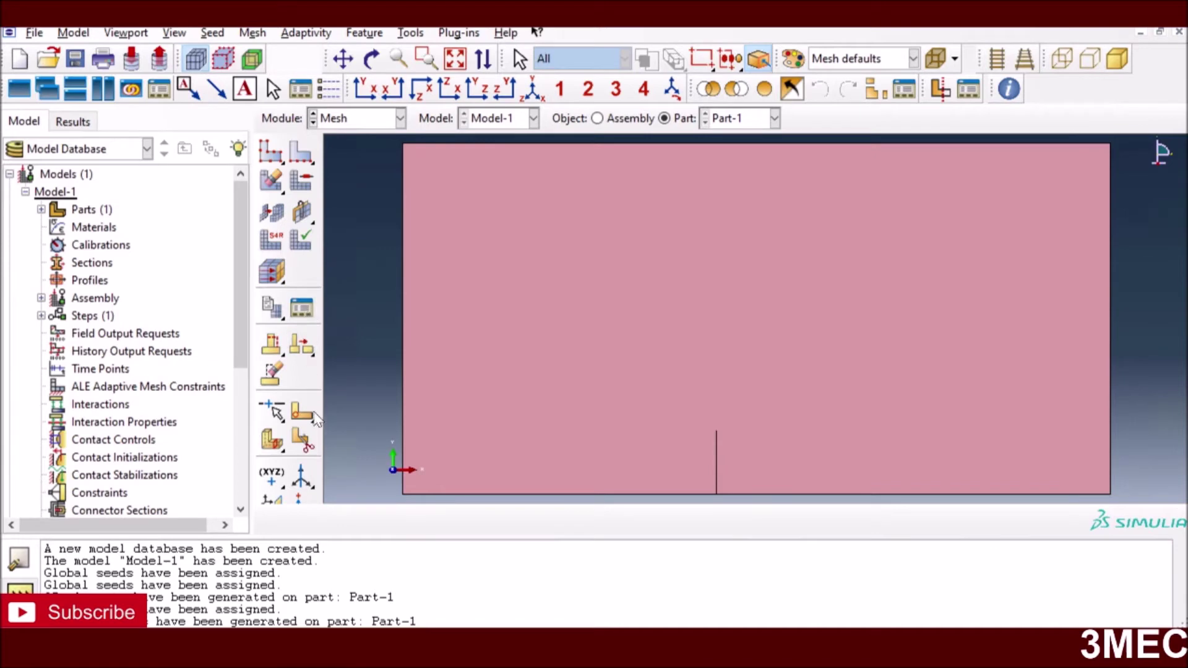
{"action": "left_click", "coordinate": [303, 438]}
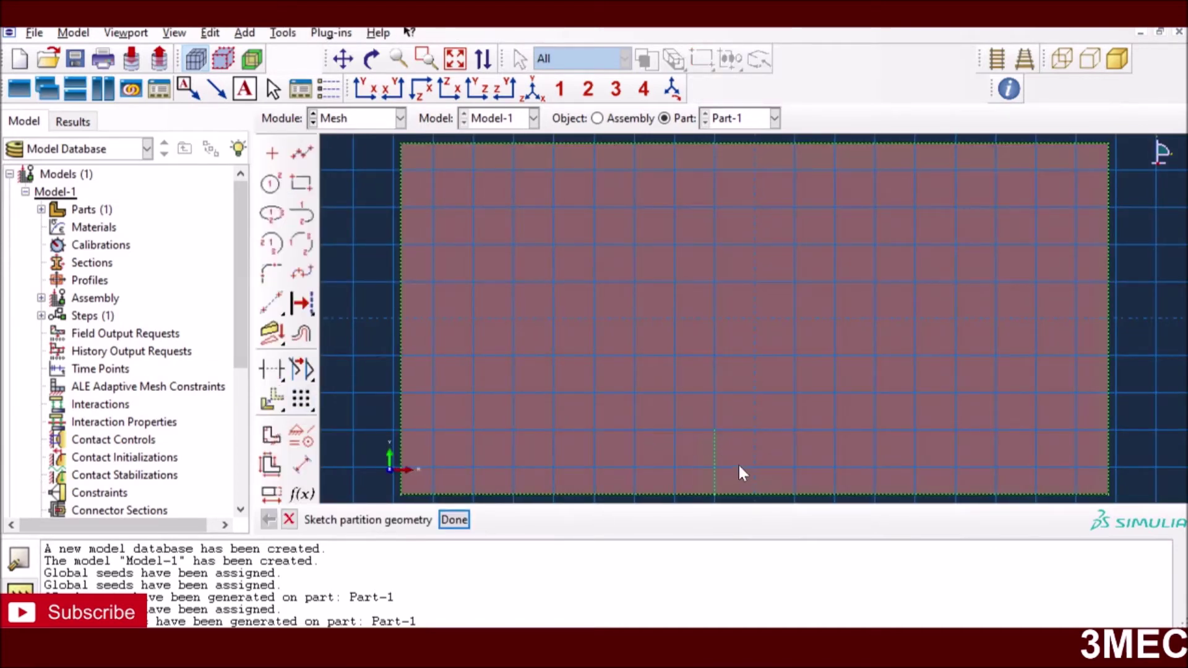
- Partition the face with a small circle centred on the crack tip
{"action": "left_click", "coordinate": [270, 183]}
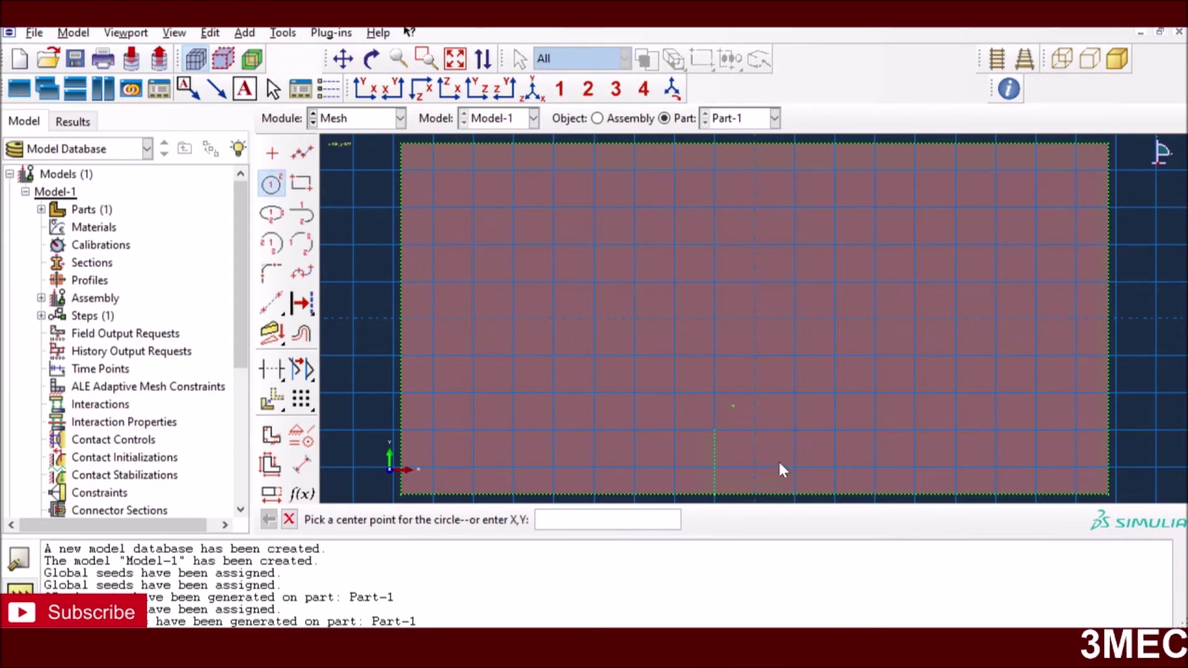
{"action": "left_click", "coordinate": [714, 430]}
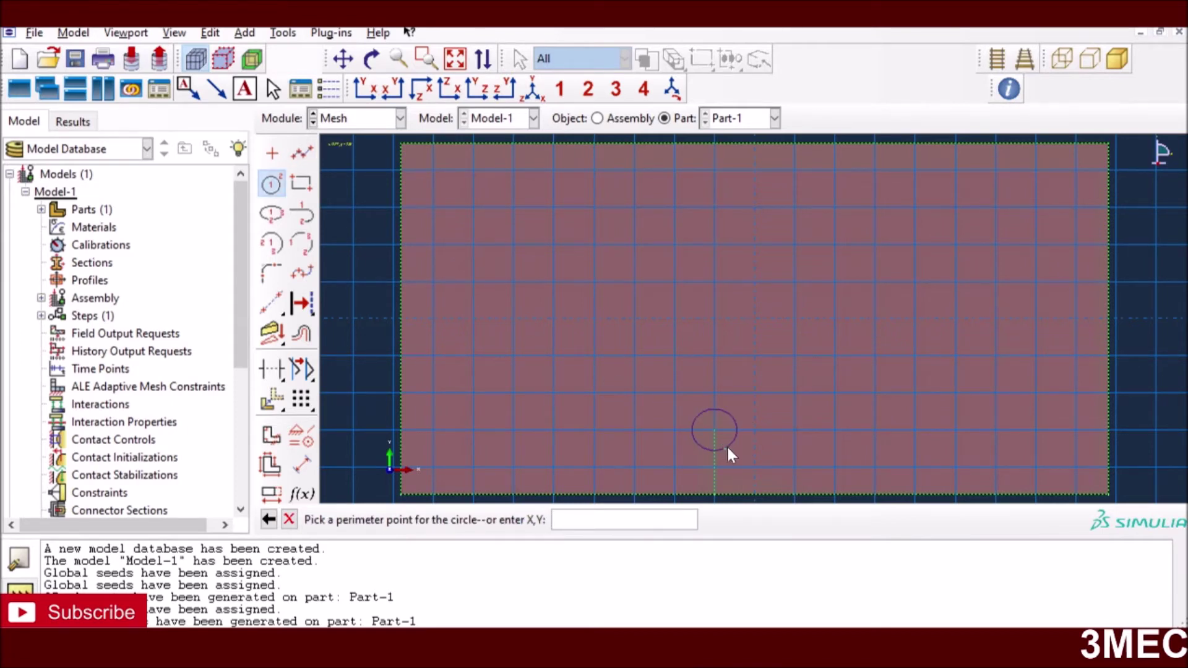
{"action": "left_click", "coordinate": [727, 448]}
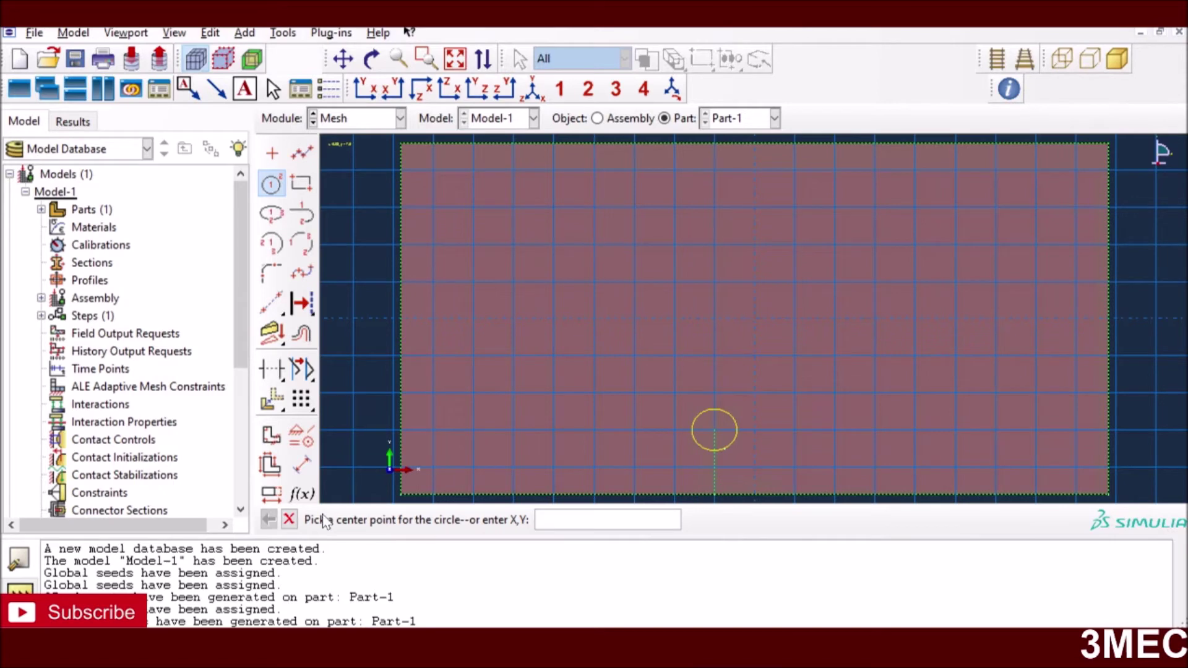
{"action": "left_click", "coordinate": [288, 520]}
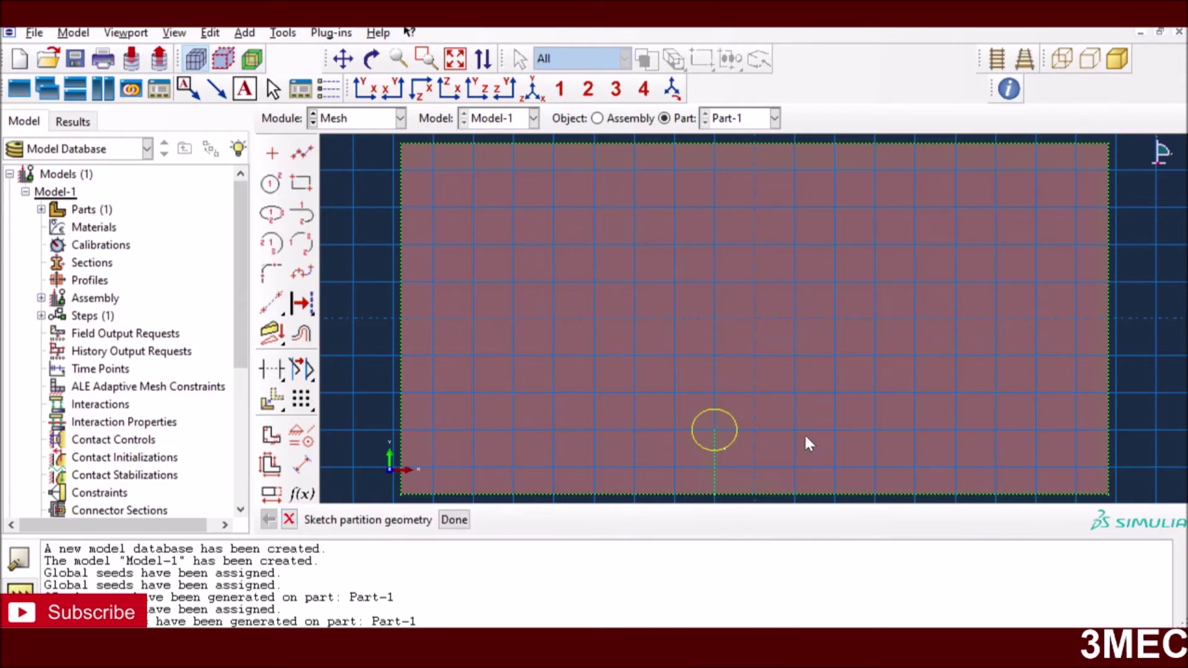
{"action": "left_click", "coordinate": [454, 519]}
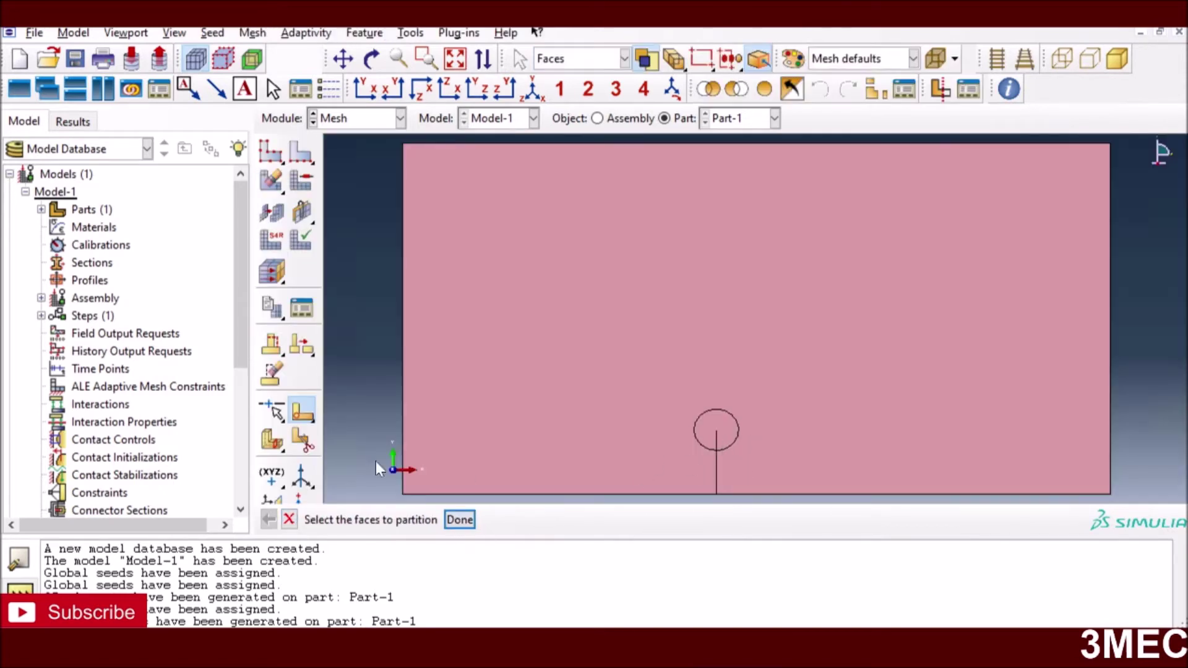
{"action": "left_click", "coordinate": [460, 520]}
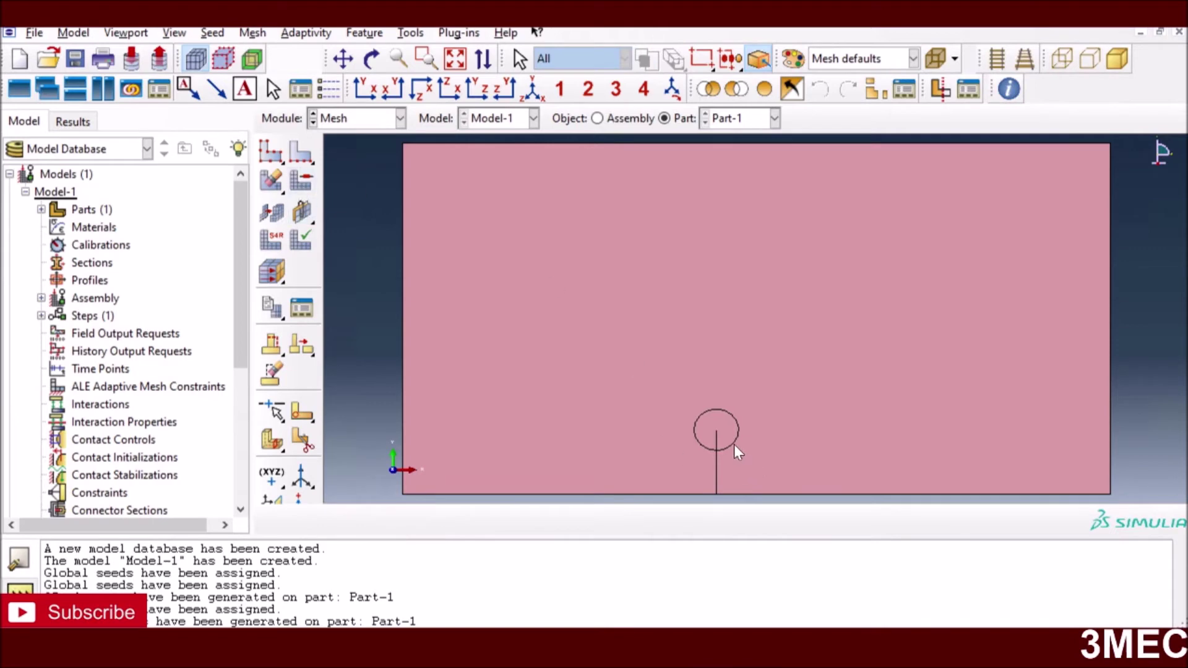
- Mesh only the circular crack-tip region, producing 97 quadrilateral elements
{"action": "left_click", "coordinate": [274, 186]}
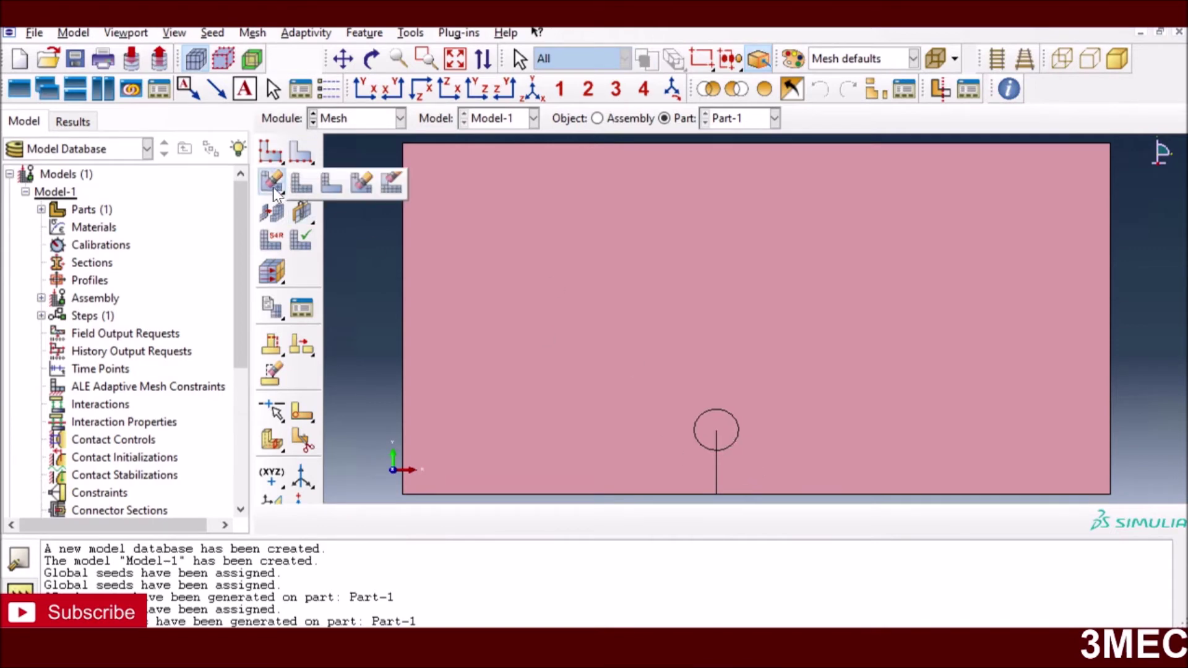
{"action": "left_click", "coordinate": [325, 188]}
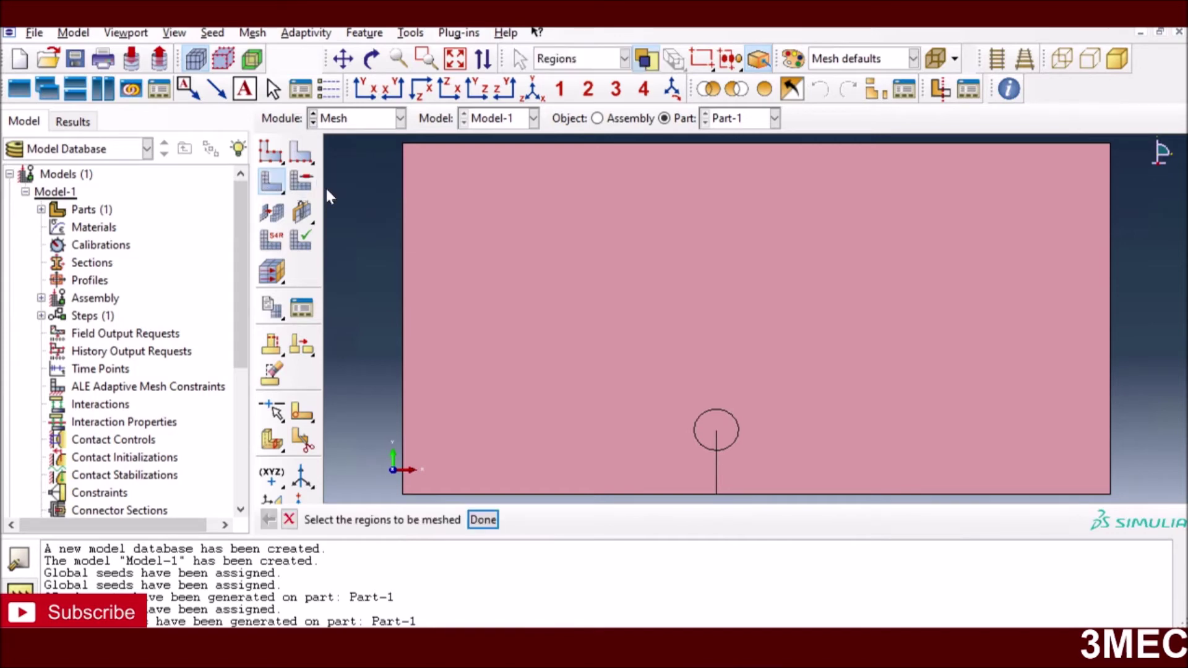
{"action": "left_click", "coordinate": [718, 421]}
{"action": "left_click", "coordinate": [483, 520]}
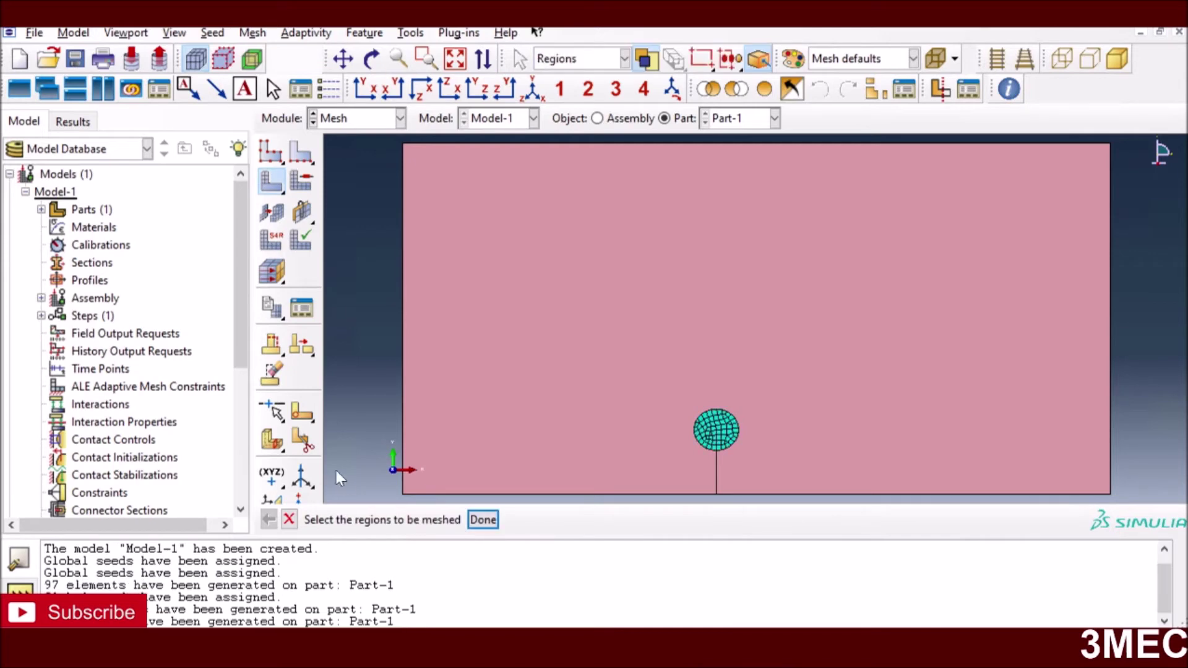
{"action": "scroll", "coordinate": [730, 449], "scroll_direction": "up", "scroll_amount": 5}
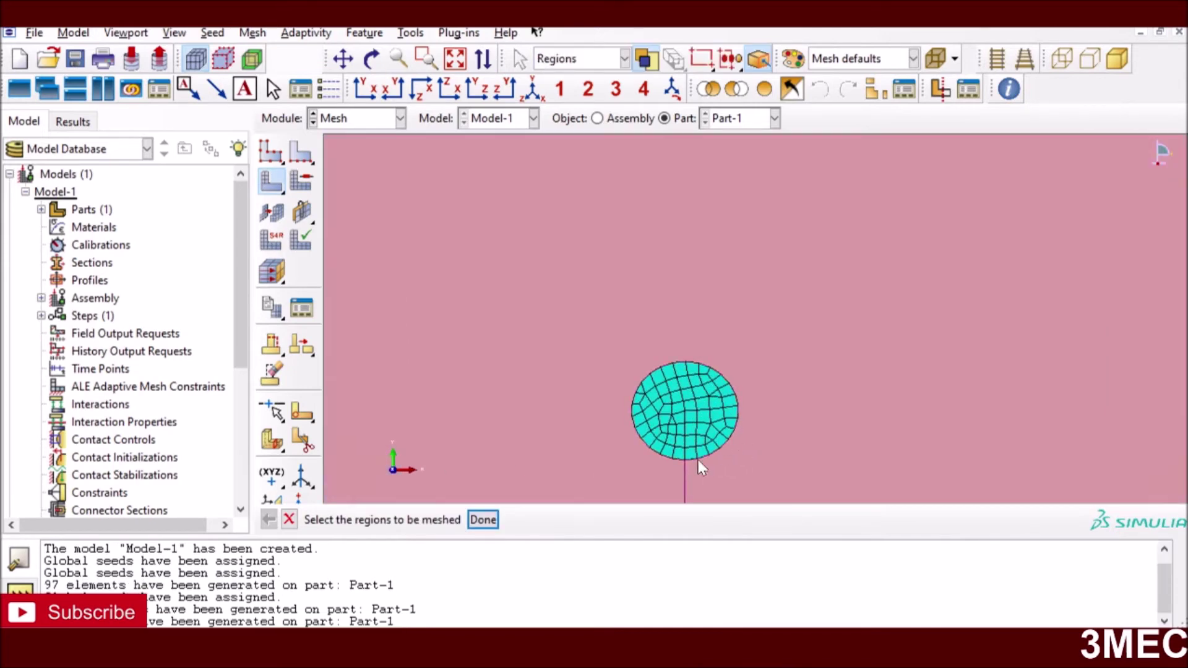
{"action": "left_click", "coordinate": [483, 520]}
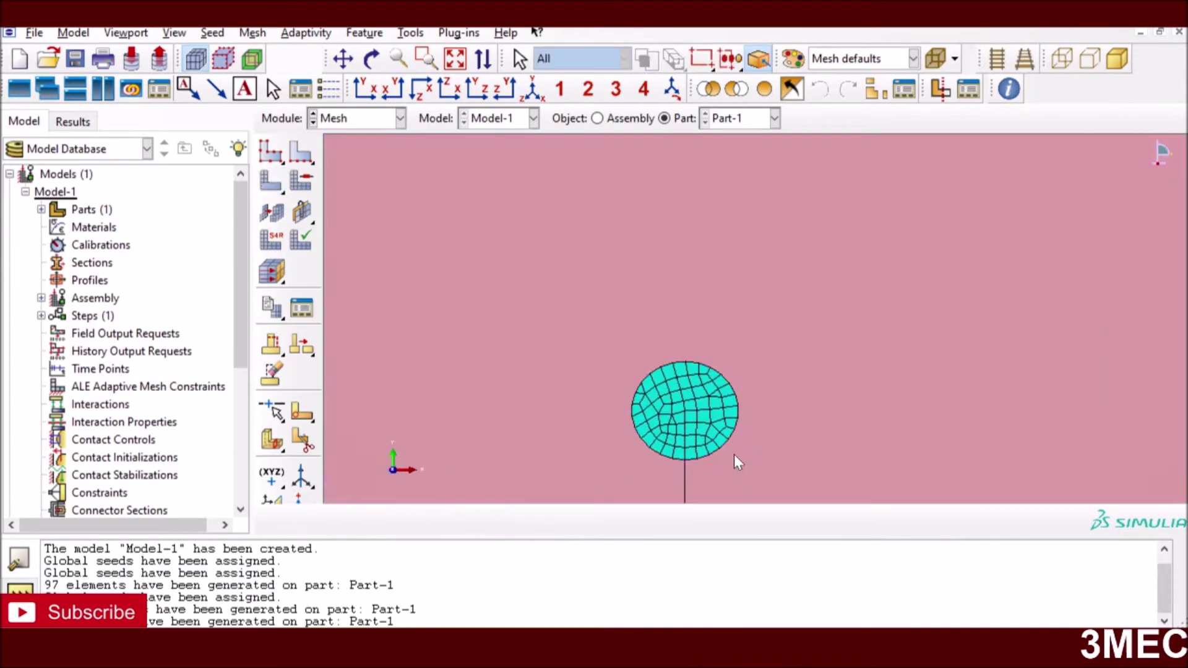
{"action": "left_click", "coordinate": [302, 181]}
- Select the crack-tip circle face for mesh controls, then bring up Global Seeds (size 0.5, deviation 0.1)
{"action": "left_click", "coordinate": [677, 384]}
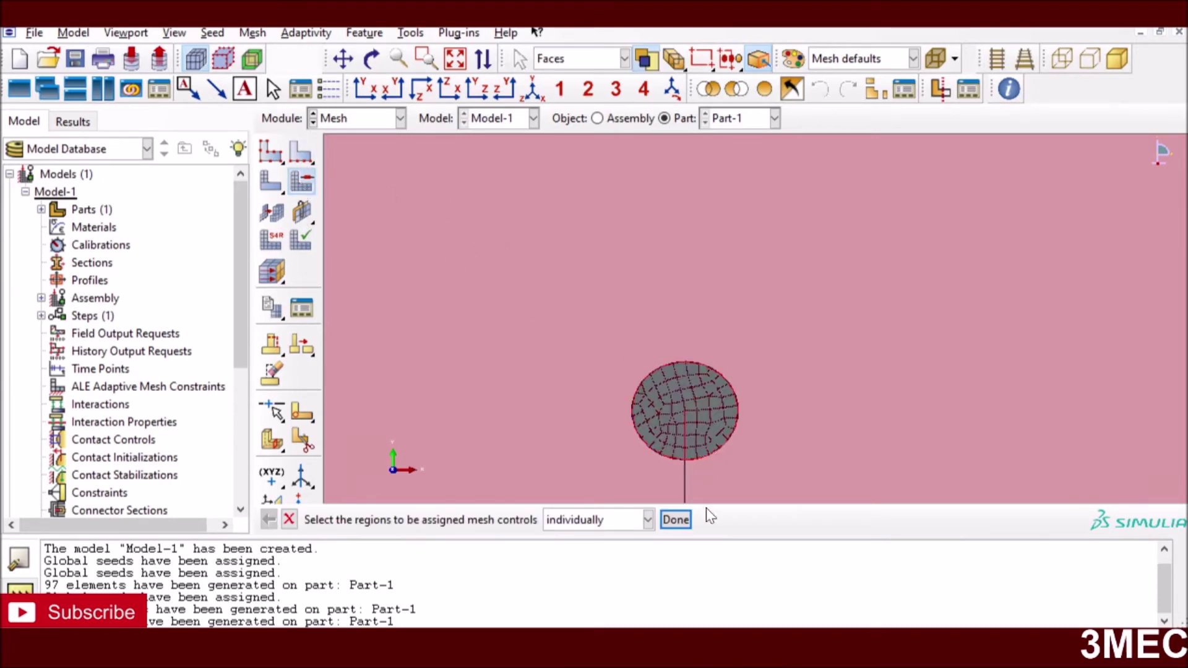
{"action": "left_click", "coordinate": [676, 520]}
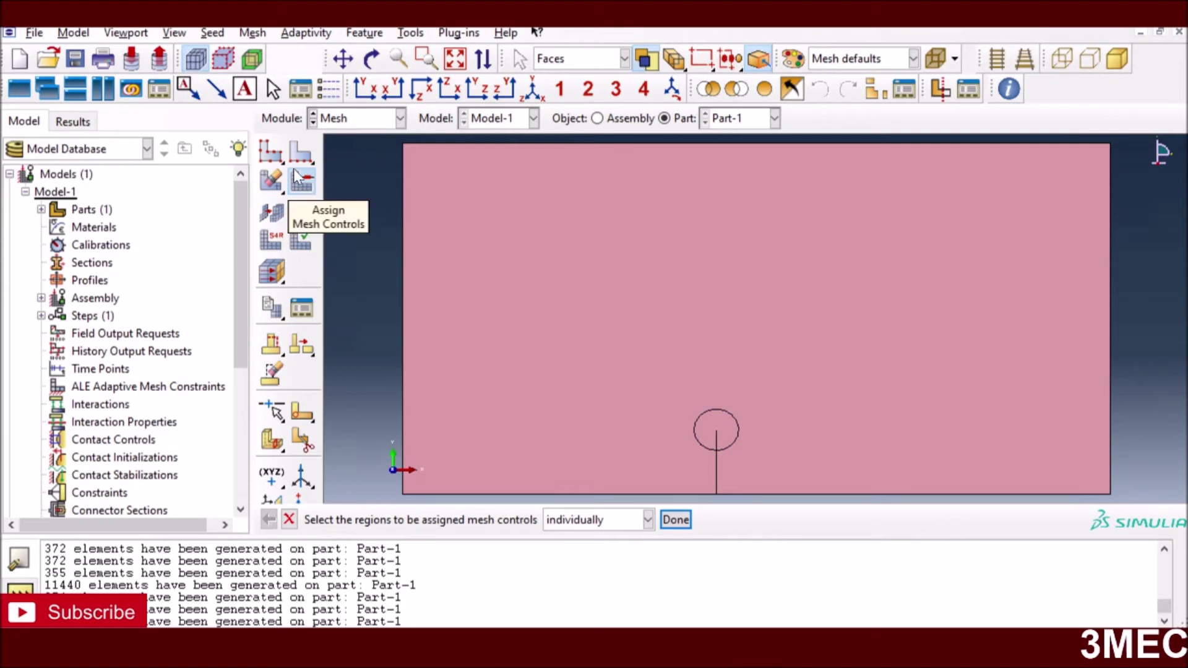
{"action": "left_click", "coordinate": [270, 152]}
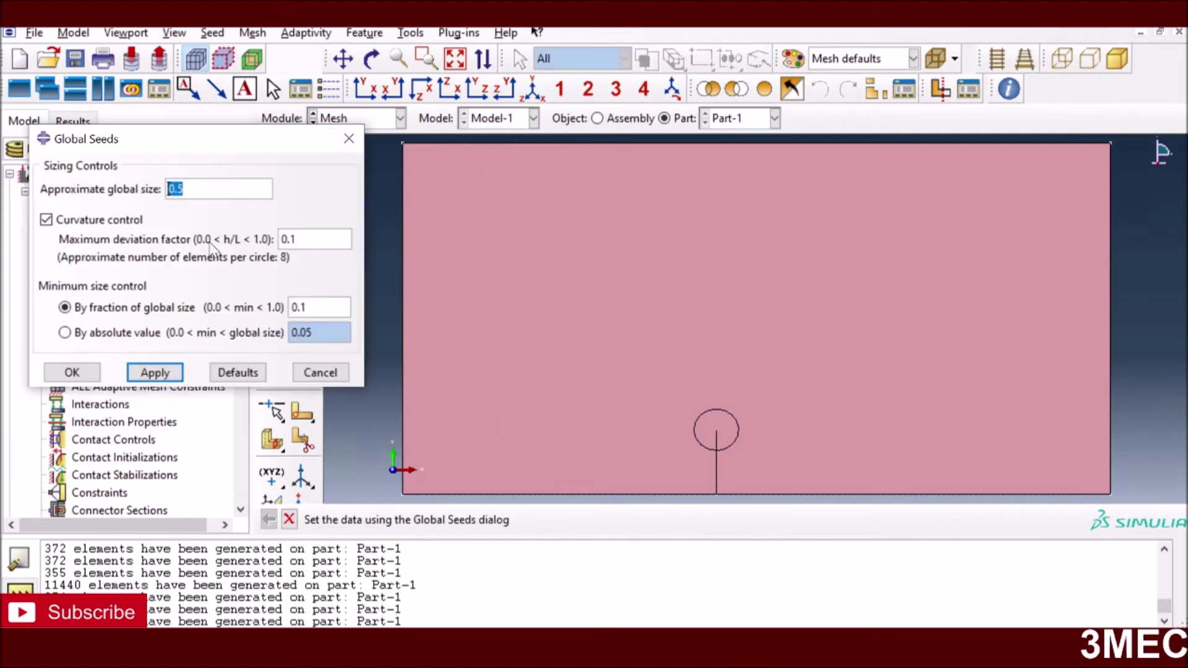
- Change the approximate global seed size from 0.5 to 3
{"action": "left_click", "coordinate": [183, 189]}
{"action": "key", "text": "BackSpace"}
{"action": "key", "text": "BackSpace"}
{"action": "key", "text": "BackSpace"}
{"action": "type", "text": "3"}
{"action": "left_click", "coordinate": [132, 371]}
- Mesh the entire plate, coarse away from the crack and fine around the tip
{"action": "left_click", "coordinate": [274, 189]}
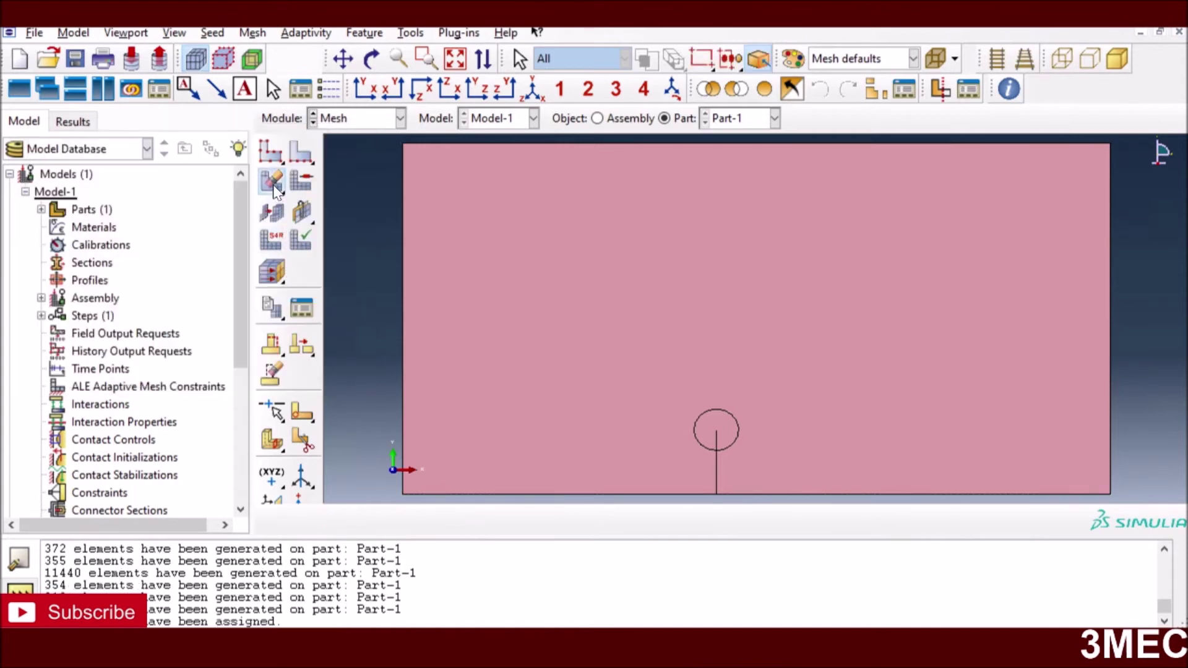
{"action": "left_click", "coordinate": [301, 183]}
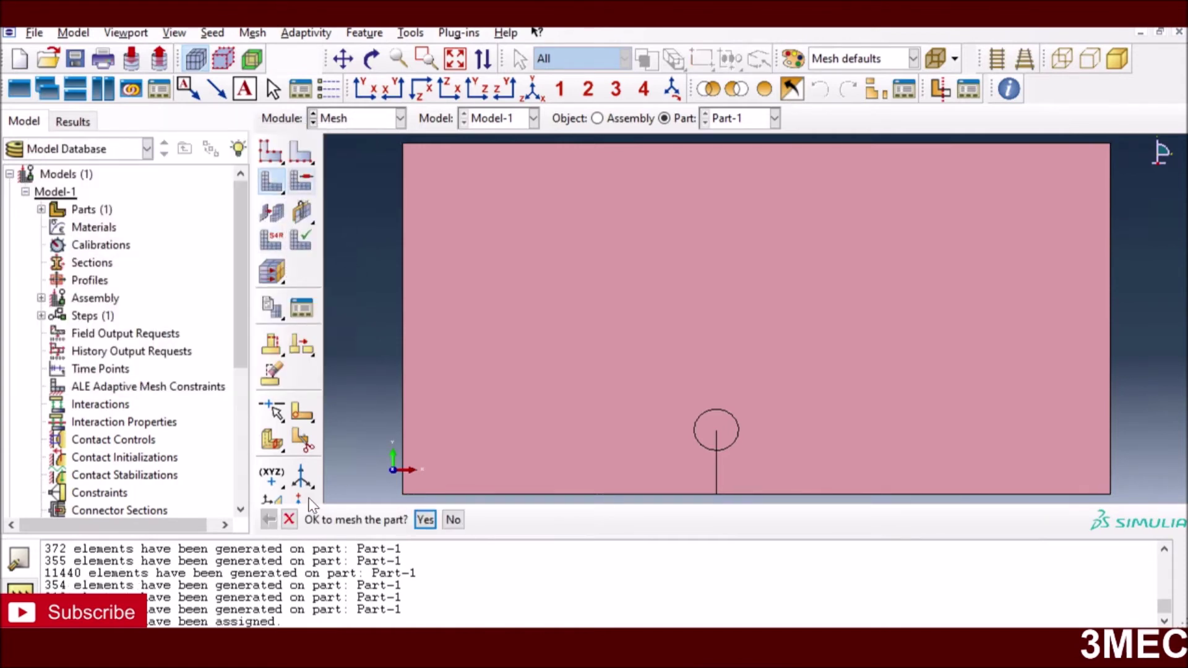
{"action": "left_click", "coordinate": [425, 520]}
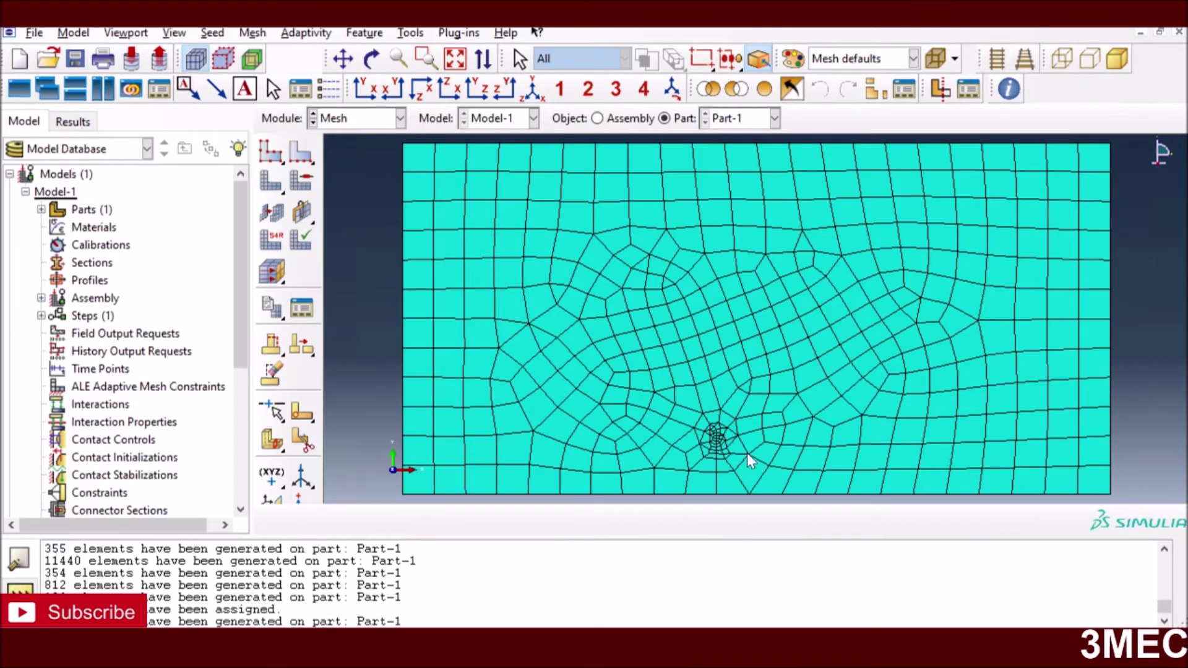
{"action": "scroll", "coordinate": [715, 444], "scroll_direction": "up", "scroll_amount": 5}
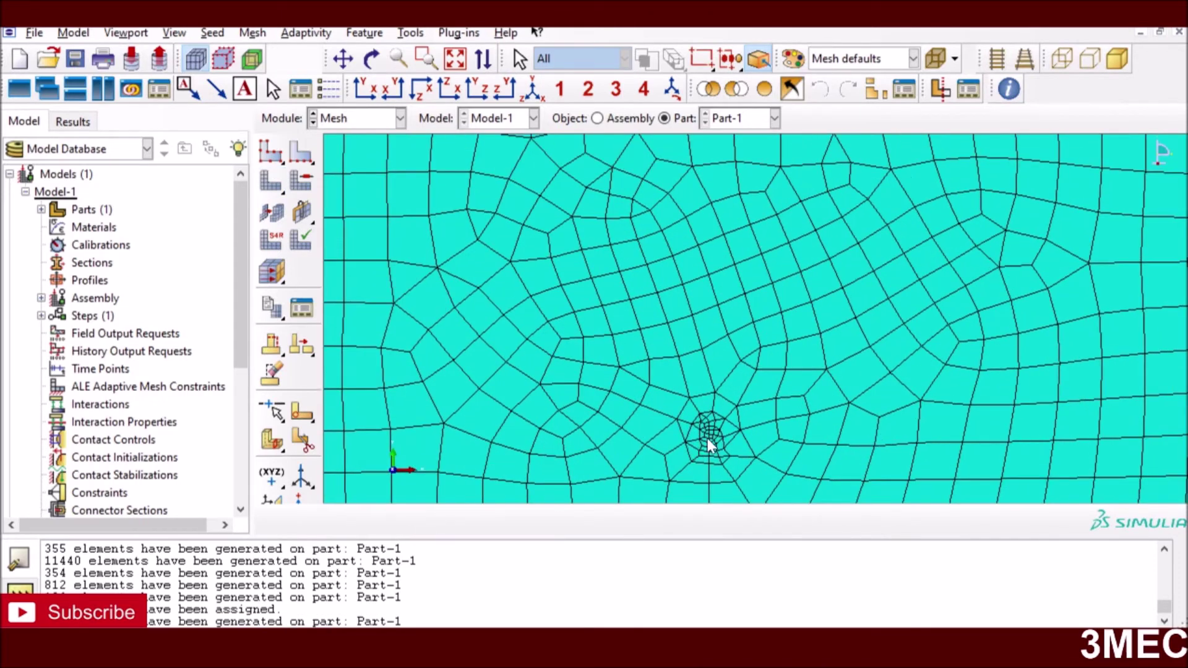
{"action": "scroll", "coordinate": [707, 438], "scroll_direction": "down", "scroll_amount": 5}
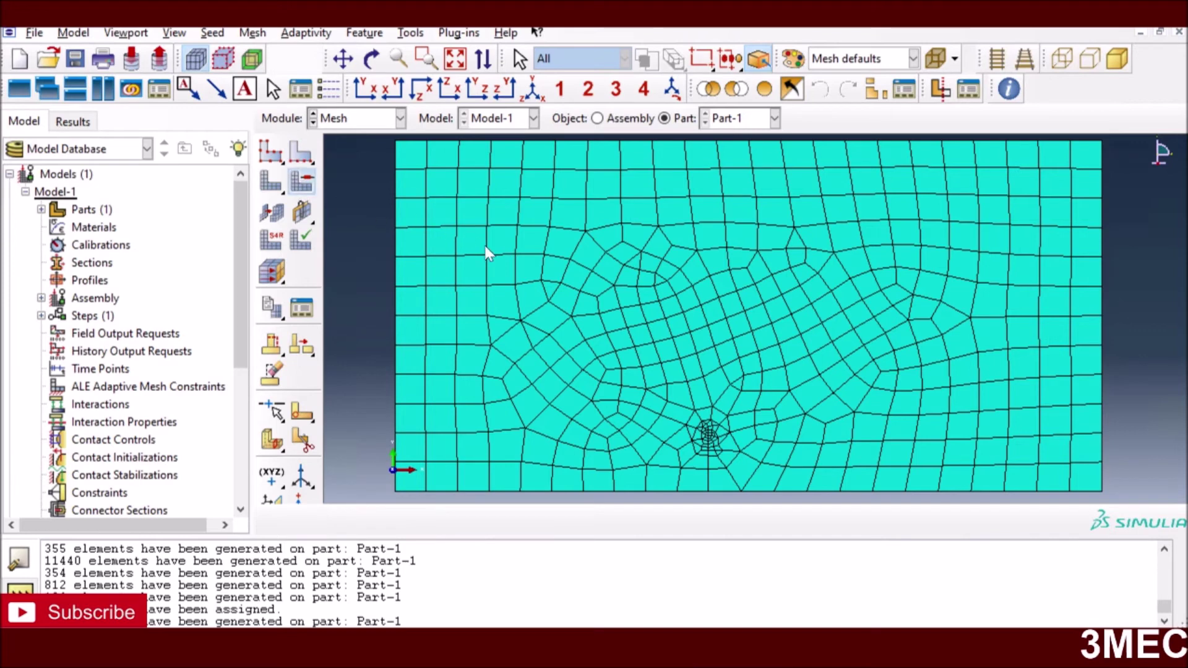
- Set the crack-tip circle to a swept technique and remesh the part into a radial spider-web pattern
{"action": "left_click", "coordinate": [710, 436]}
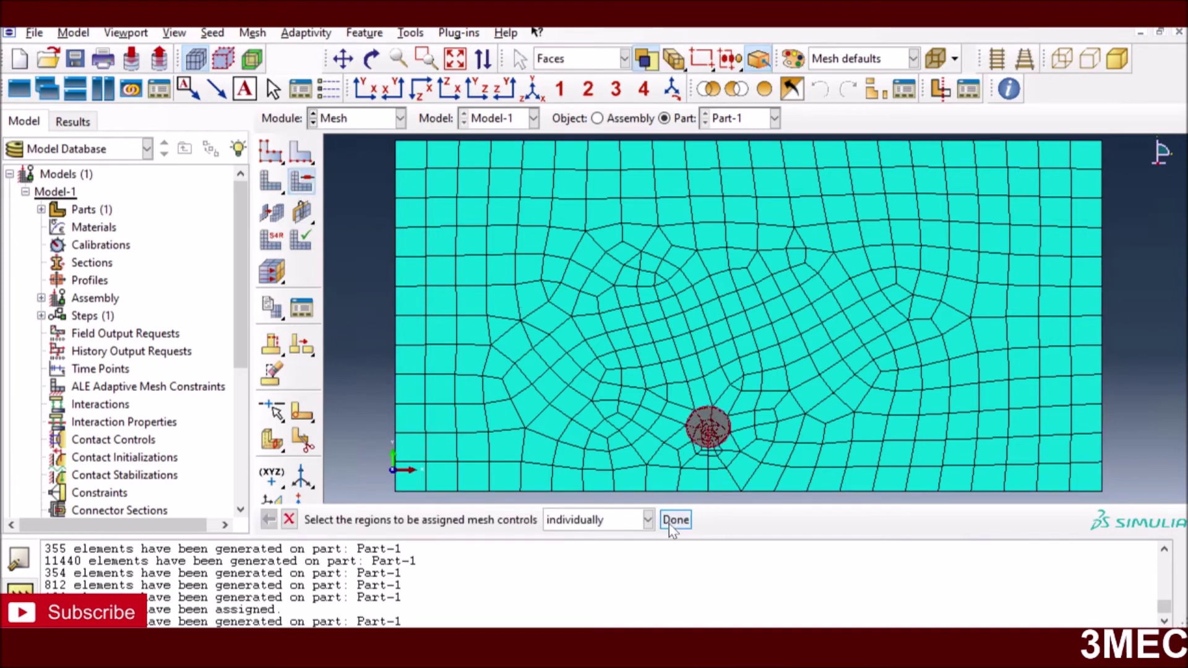
{"action": "left_click", "coordinate": [673, 520]}
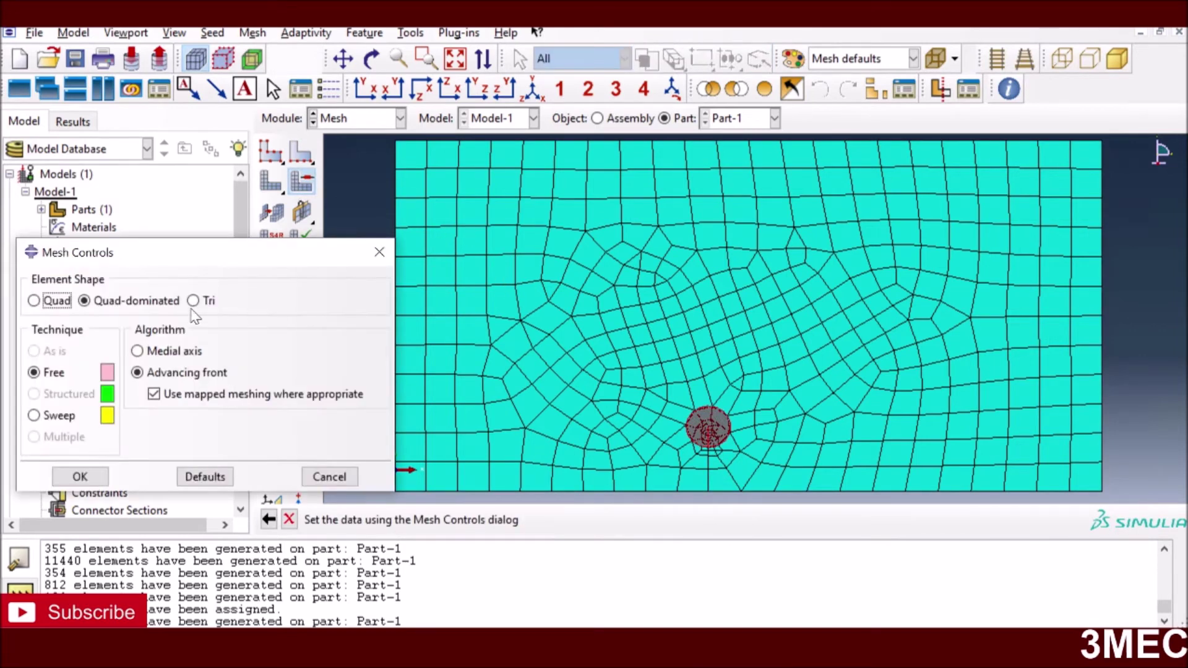
{"action": "left_click", "coordinate": [54, 420]}
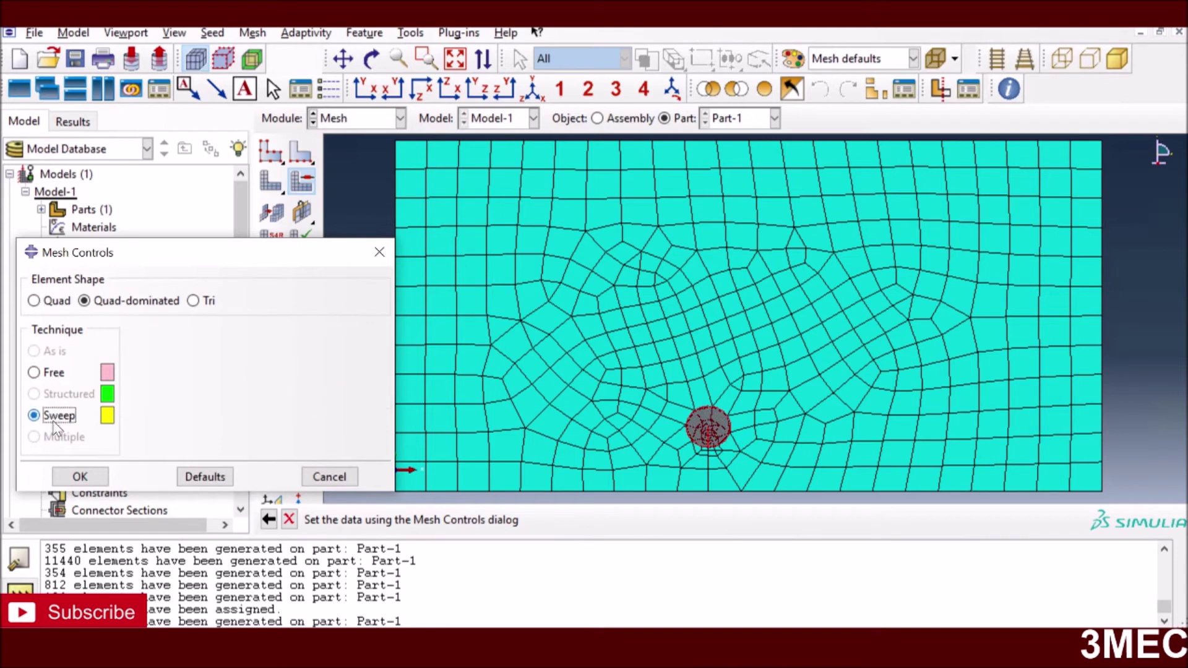
{"action": "left_click", "coordinate": [86, 479]}
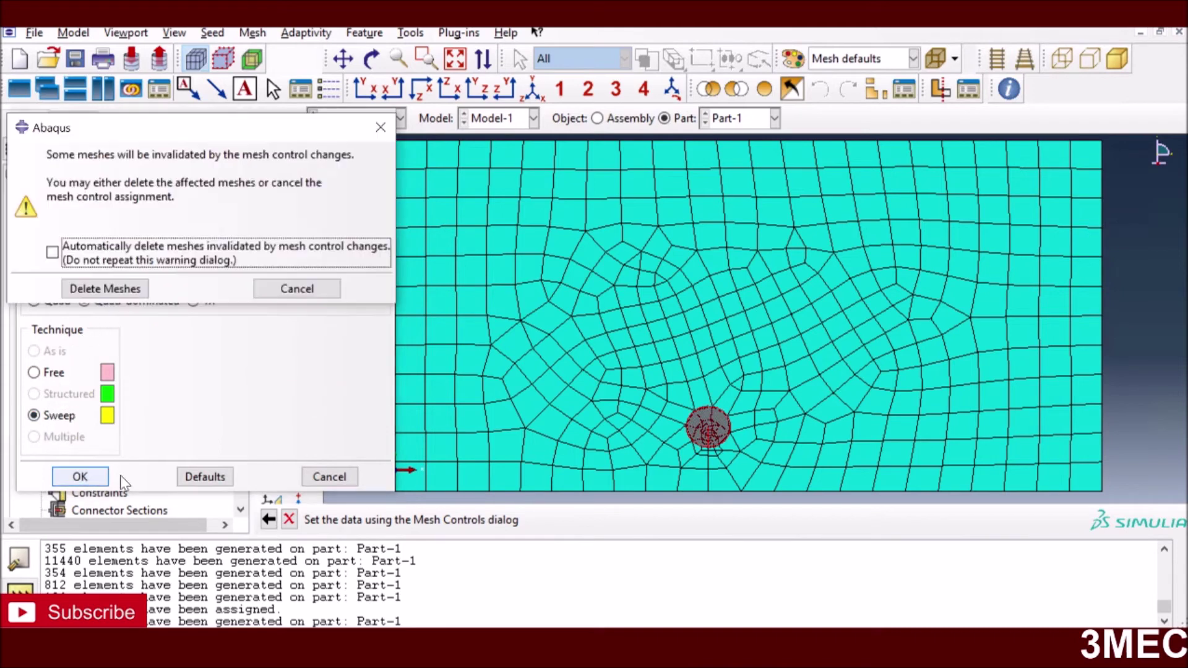
{"action": "left_click", "coordinate": [113, 291]}
{"action": "left_click", "coordinate": [676, 520]}
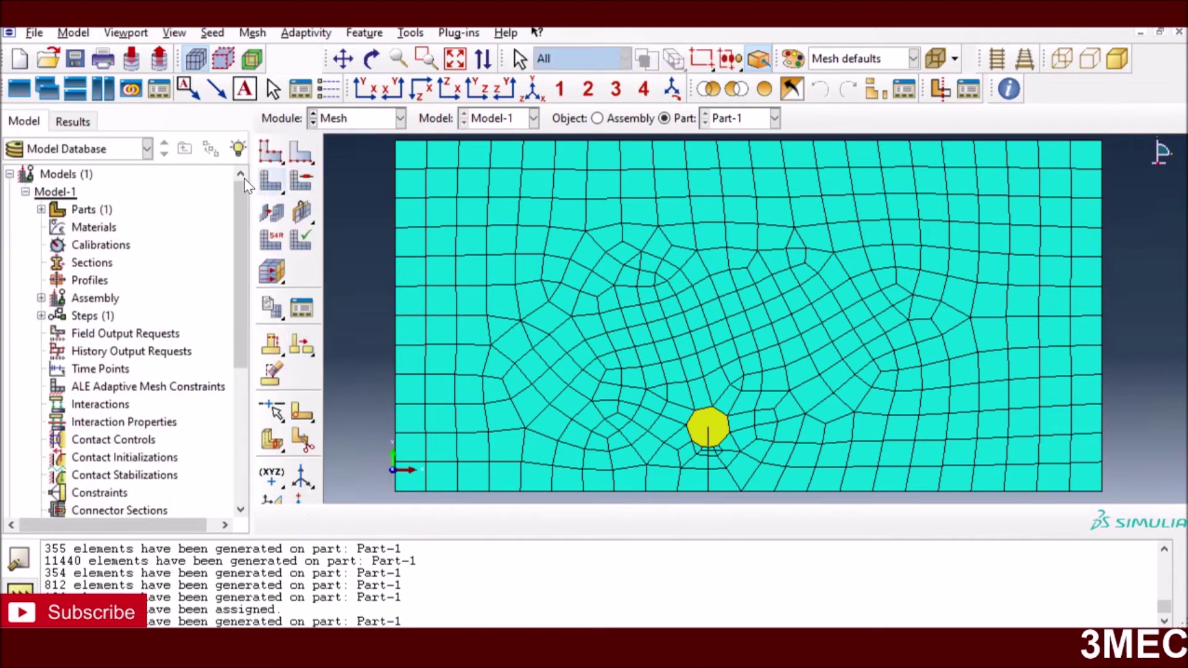
{"action": "left_click", "coordinate": [272, 184]}
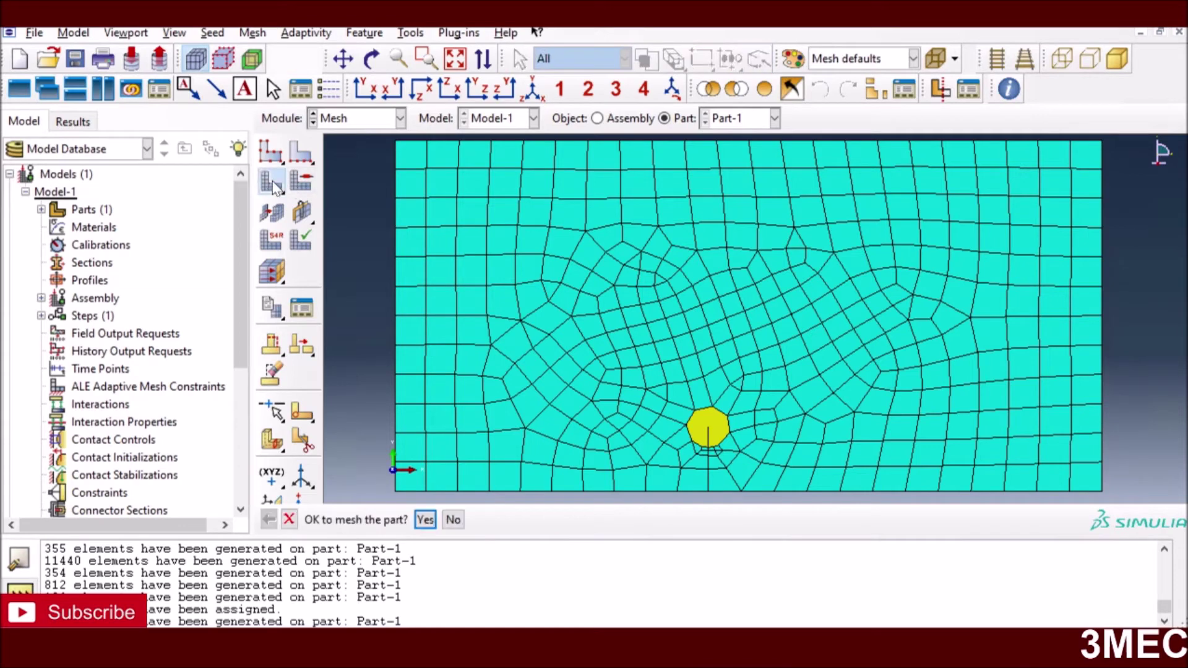
{"action": "left_click", "coordinate": [424, 520]}
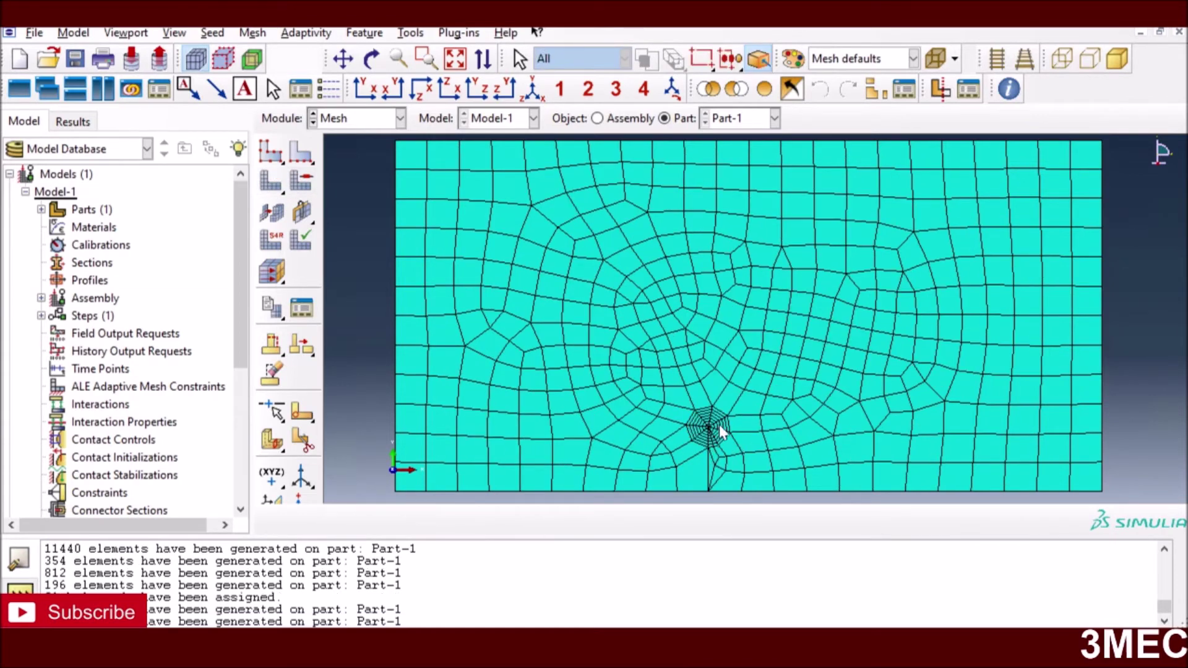
- Reseed the part at global size 2, deleting the existing mesh
{"action": "left_click", "coordinate": [273, 154]}
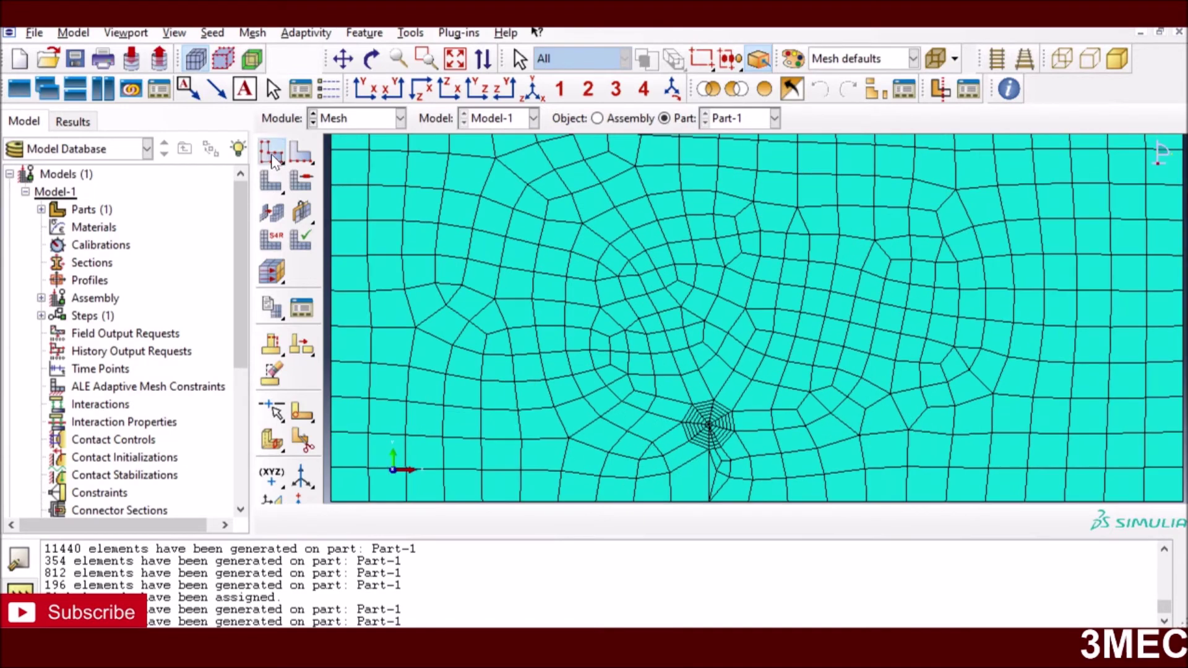
{"action": "key", "text": "BackSpace"}
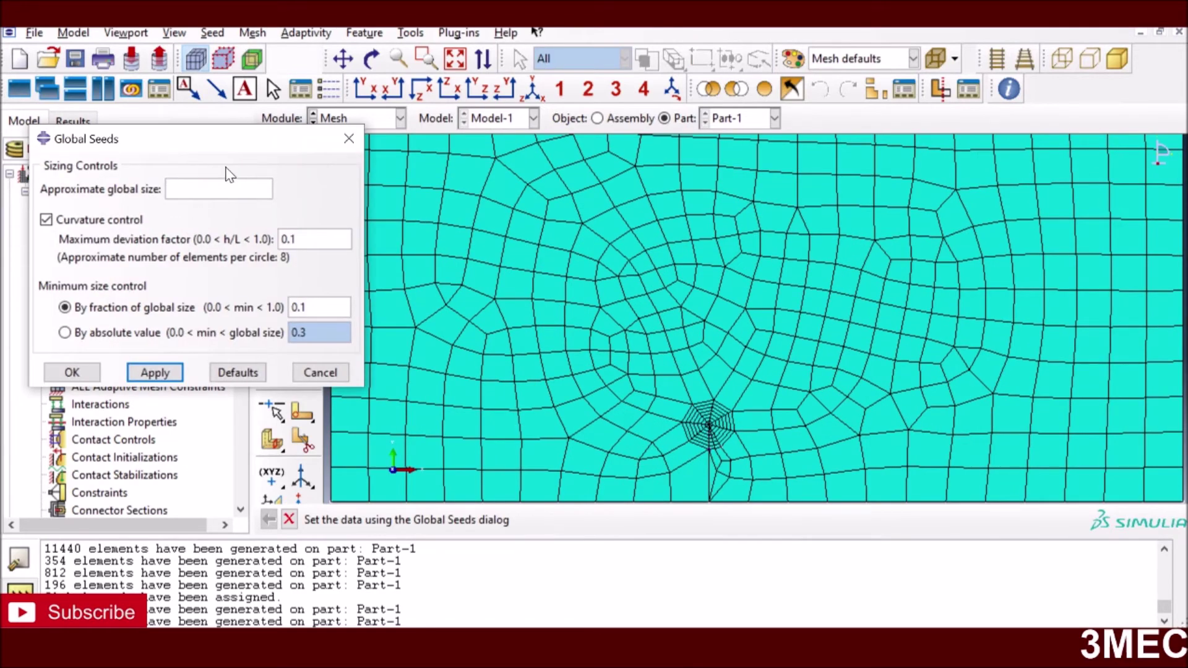
{"action": "type", "text": "2"}
{"action": "left_click", "coordinate": [72, 372]}
{"action": "left_click", "coordinate": [147, 246]}
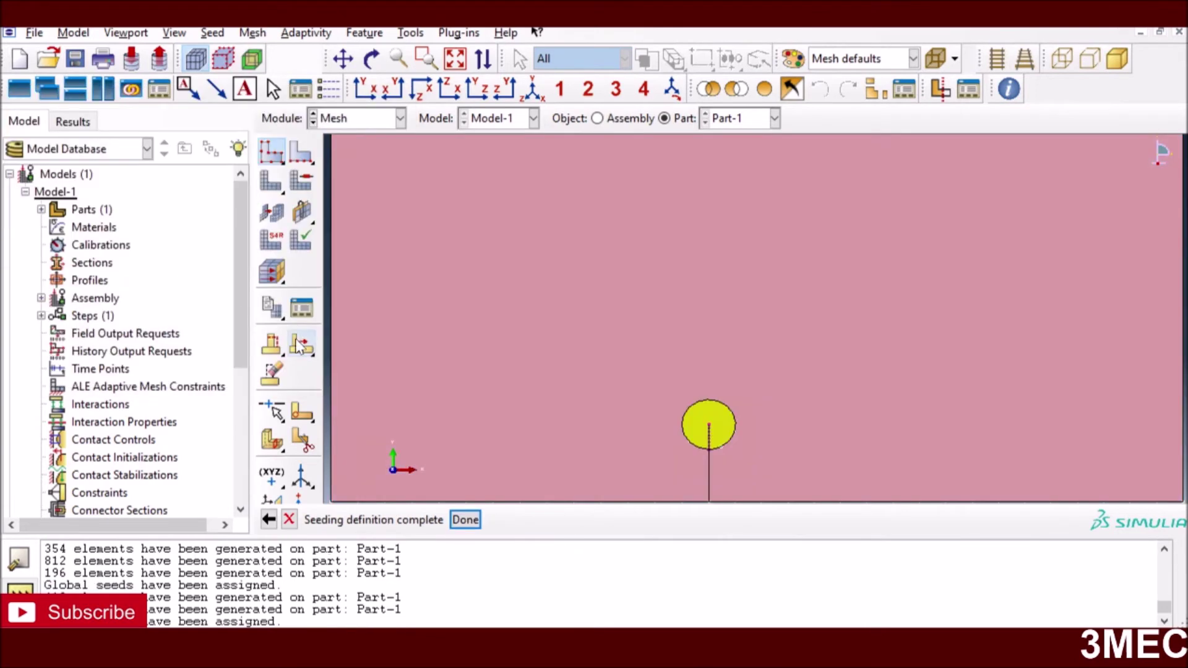
{"action": "left_click", "coordinate": [465, 520]}
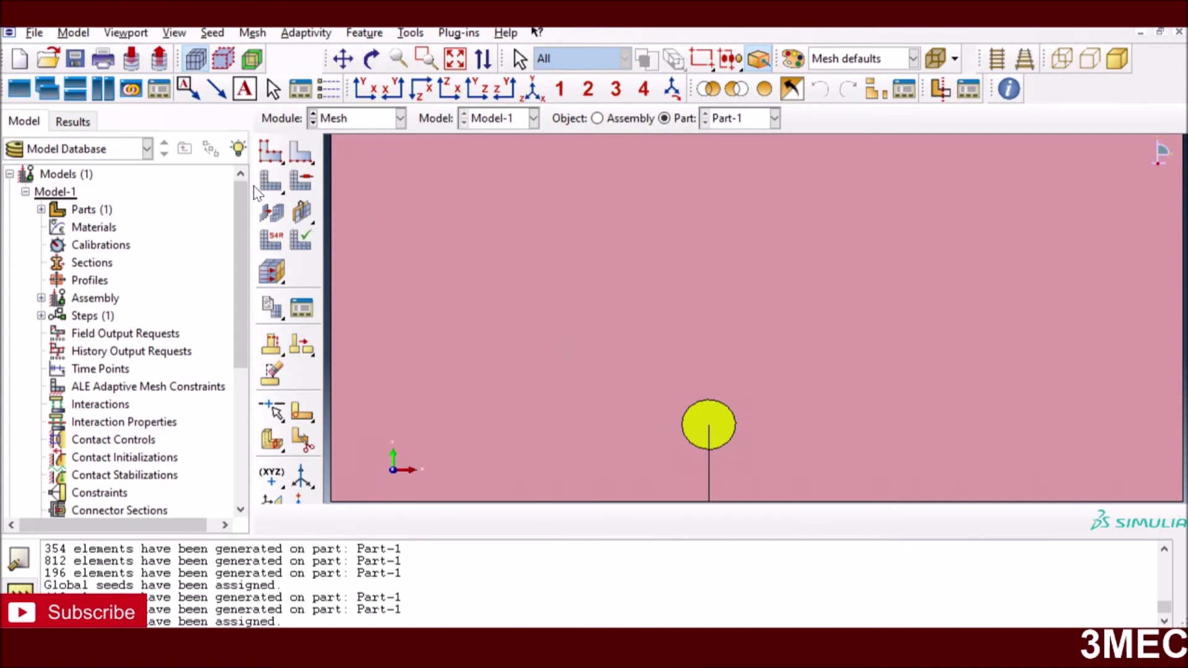
- Seed the crack-tip circle's edge with an element size of 0.5
{"action": "left_click", "coordinate": [301, 151]}
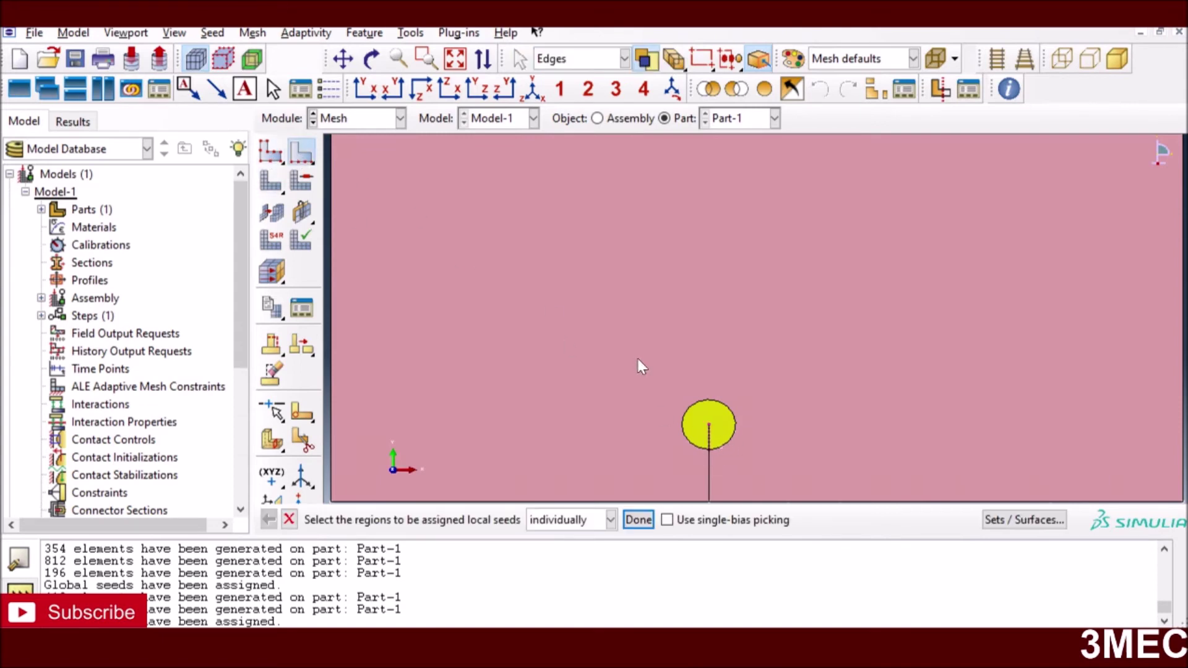
{"action": "left_click", "coordinate": [691, 408]}
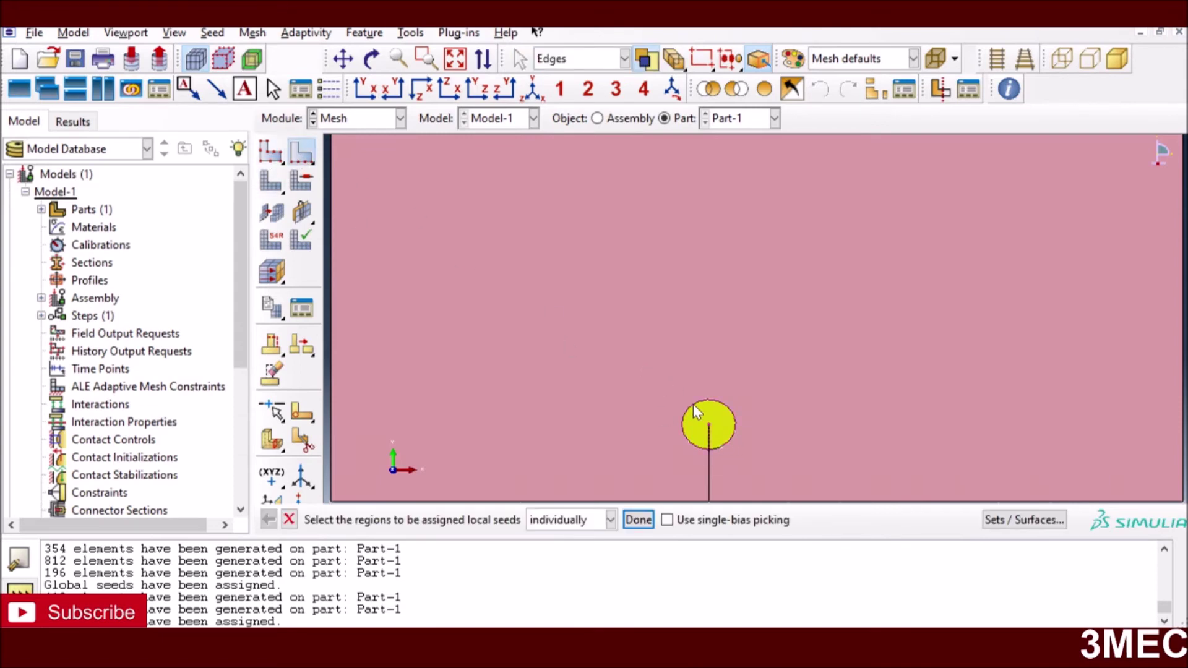
{"action": "left_click", "coordinate": [638, 520]}
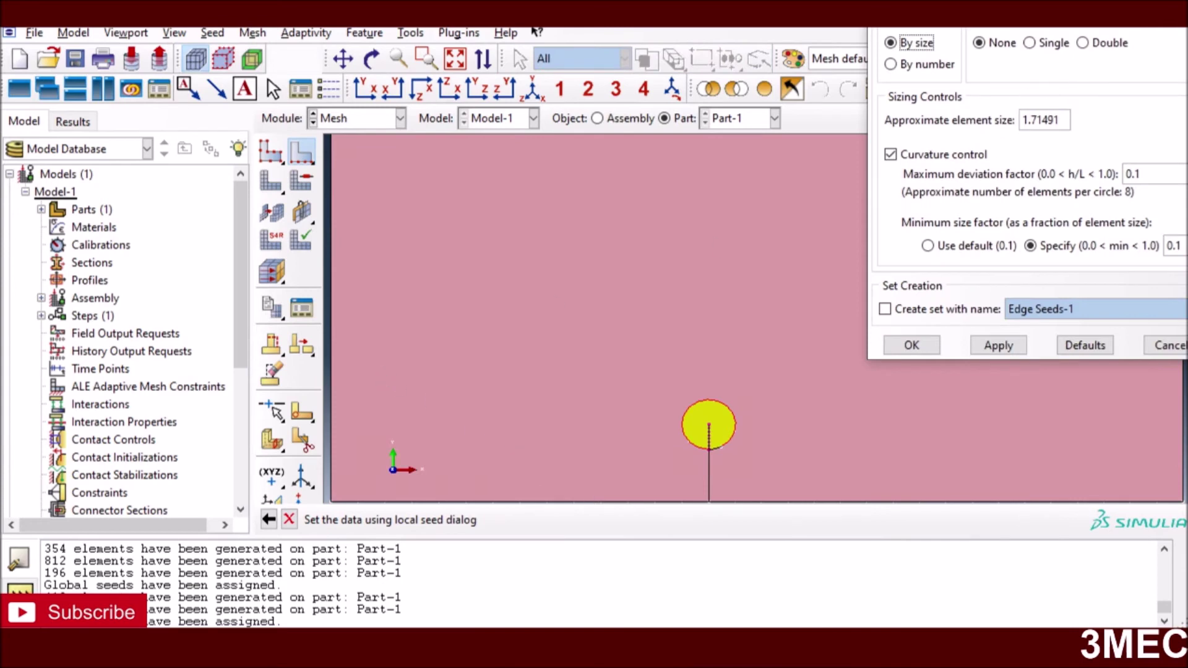
{"action": "left_click_drag", "start_coordinate": [1059, 120], "coordinate": [1021, 120]}
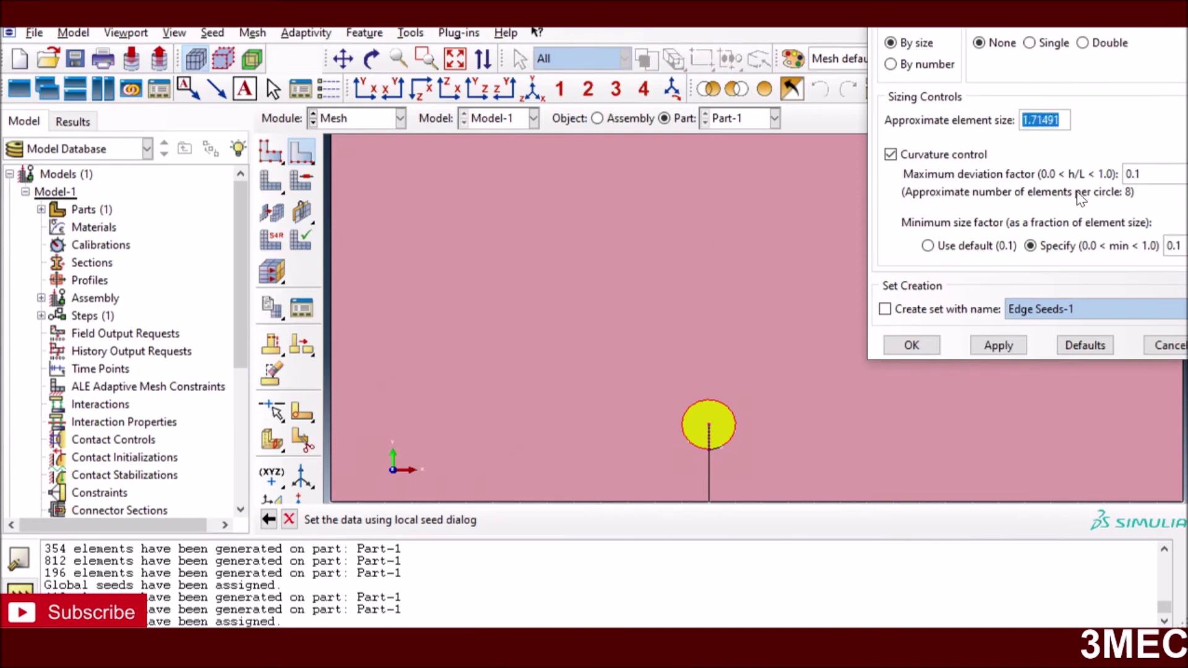
{"action": "type", "text": "0.5"}
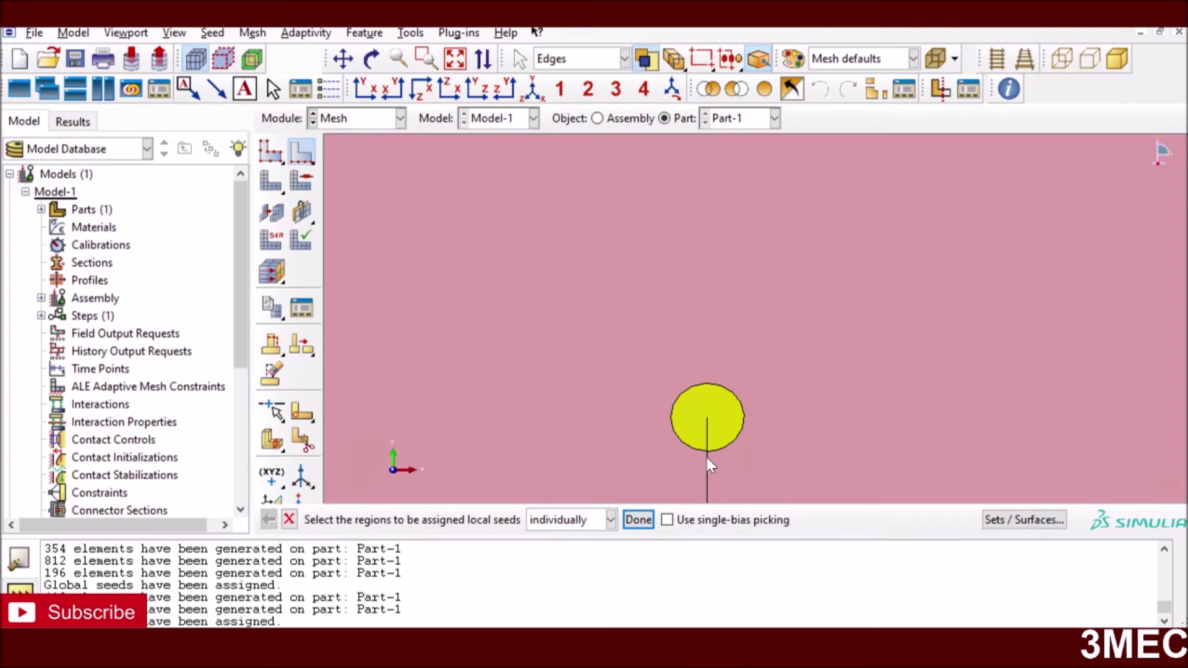
- Finish the local edge seeds and remesh Part-1 with the finer seeding
{"action": "left_click", "coordinate": [639, 519]}
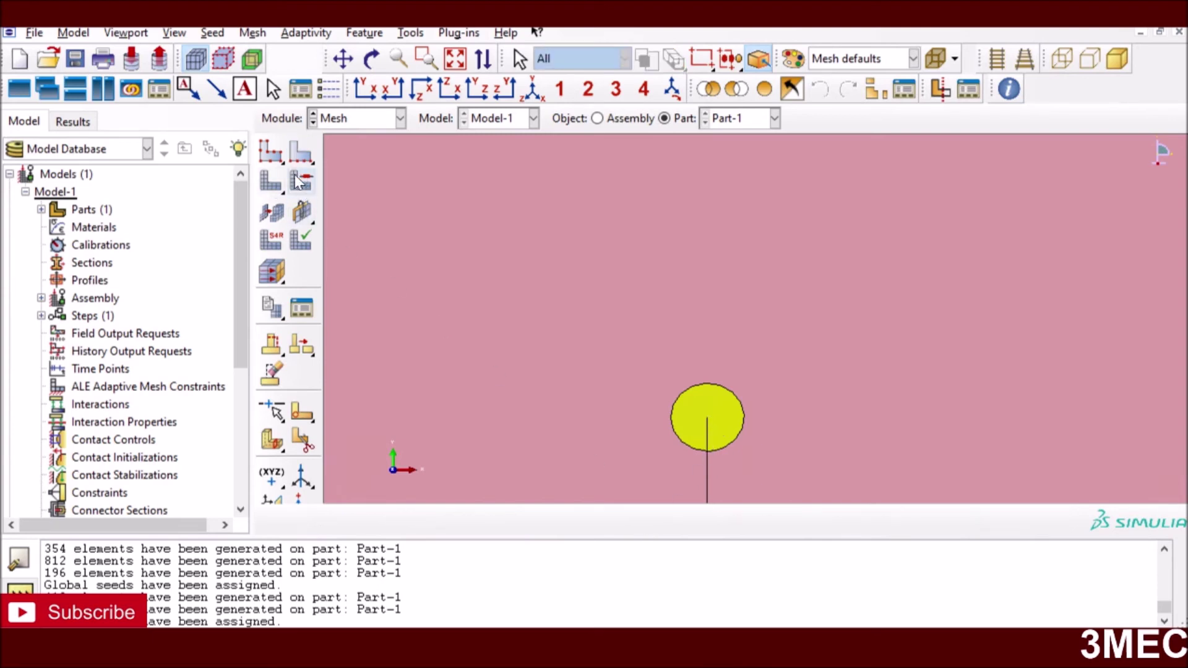
{"action": "left_click", "coordinate": [271, 181]}
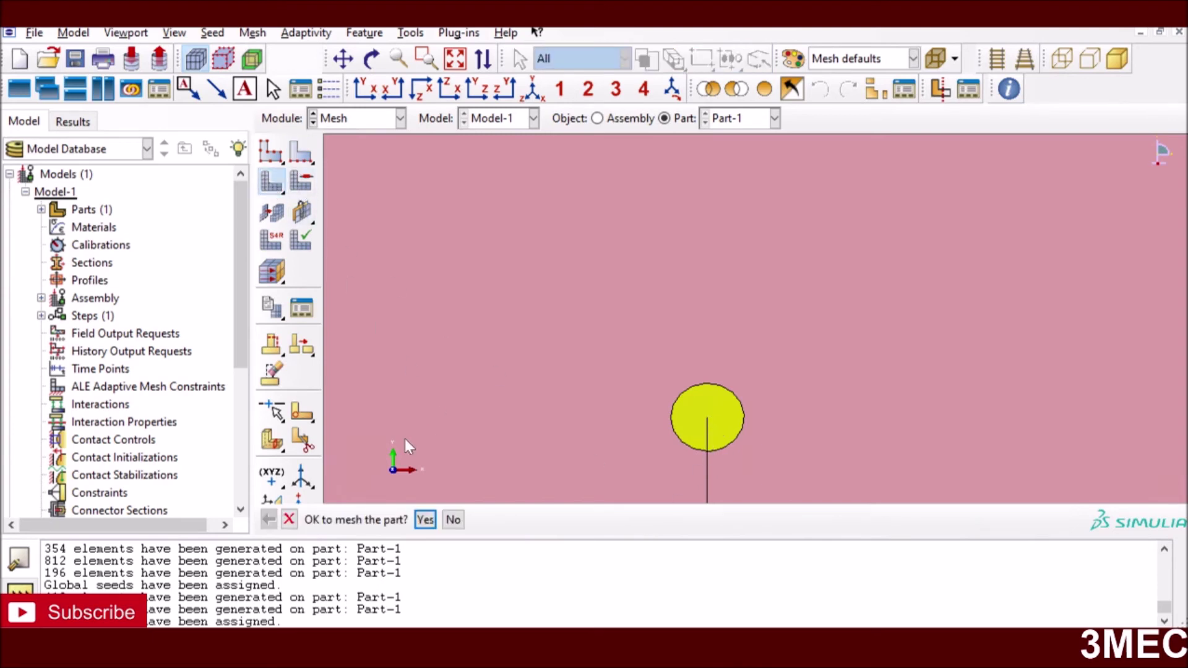
{"action": "left_click", "coordinate": [424, 520]}
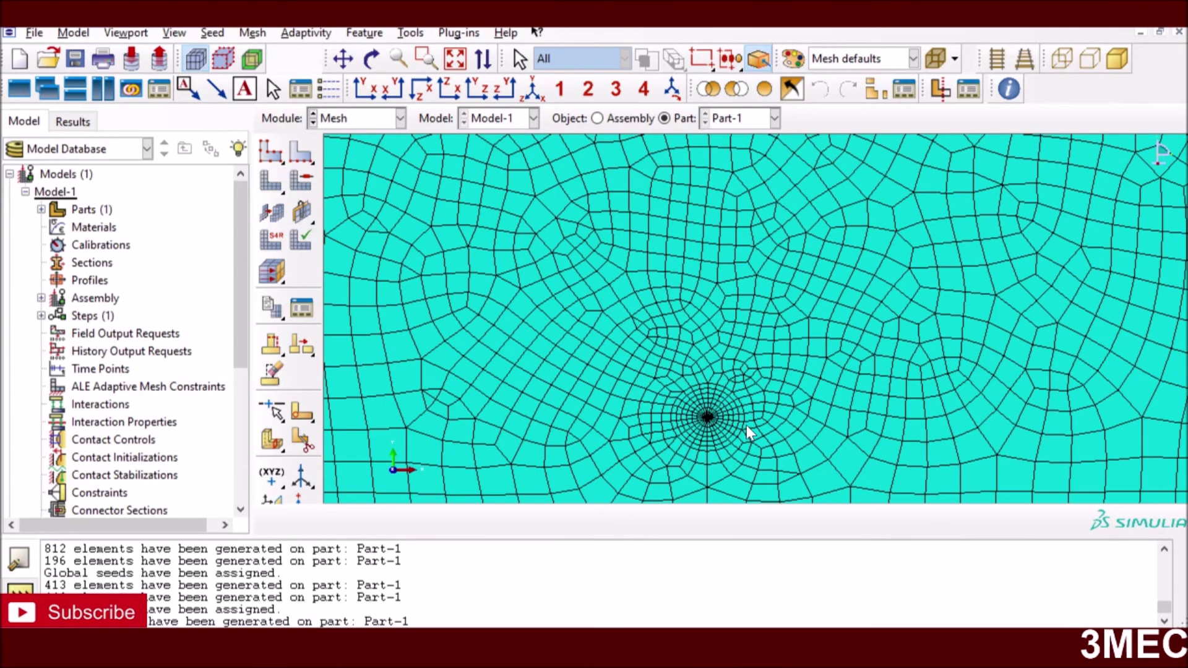
- Zoom in and out to inspect the dense spider-web mesh around the crack tip
{"action": "scroll", "coordinate": [746, 425], "scroll_direction": "up", "scroll_amount": 5}
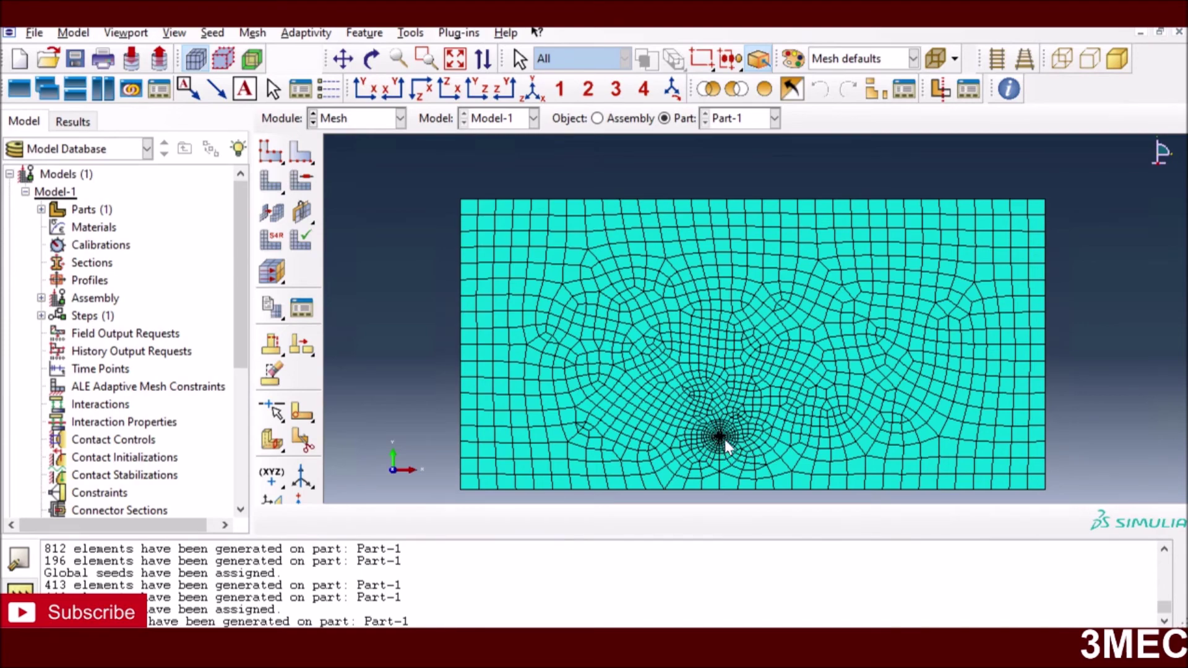
{"action": "scroll", "coordinate": [722, 437], "scroll_direction": "down", "scroll_amount": 5}
{"action": "scroll", "coordinate": [641, 357], "scroll_direction": "up", "scroll_amount": 5}
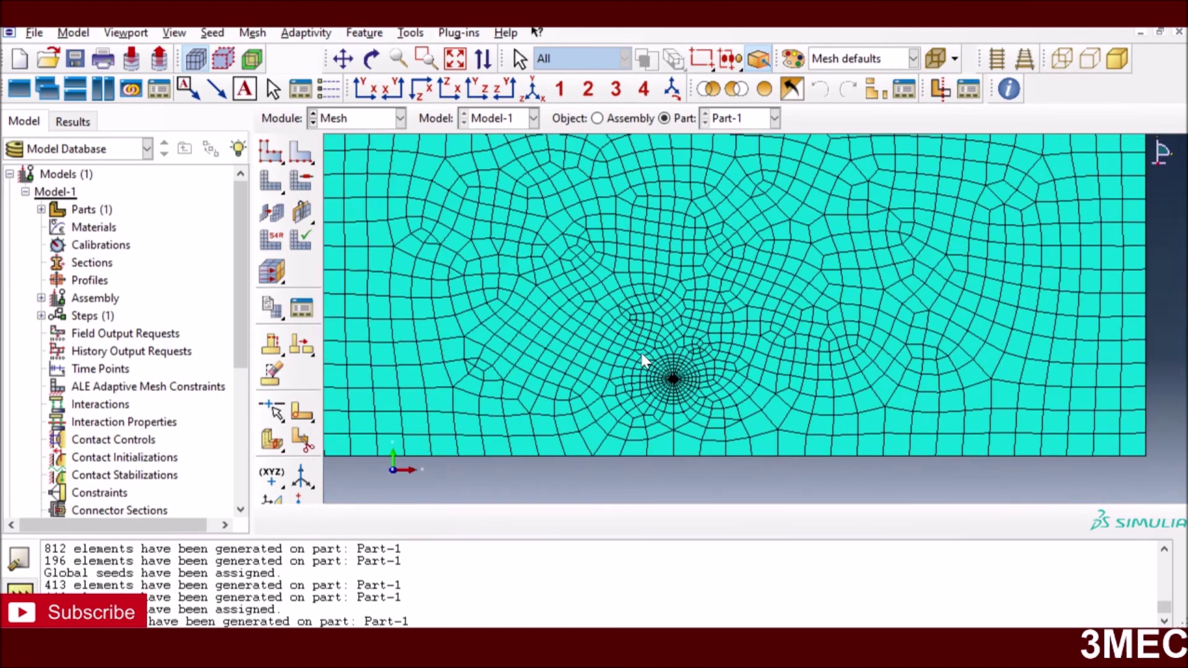
{"action": "scroll", "coordinate": [608, 313], "scroll_direction": "up", "scroll_amount": 2}
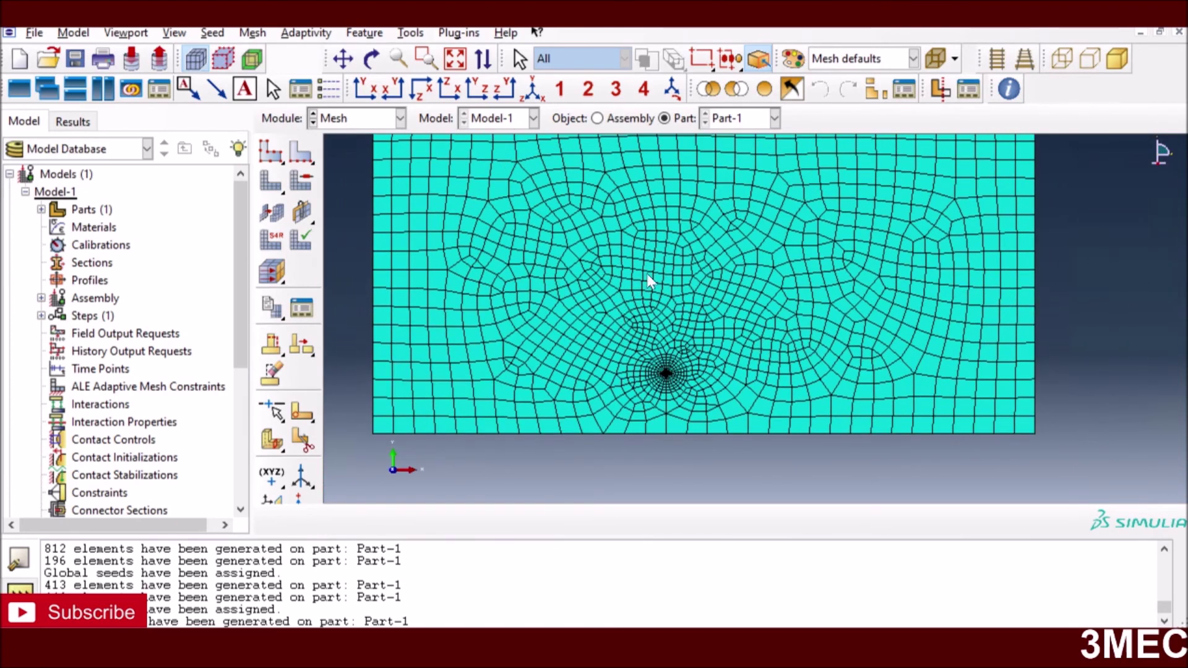
{"action": "scroll", "coordinate": [648, 276], "scroll_direction": "up", "scroll_amount": 2}
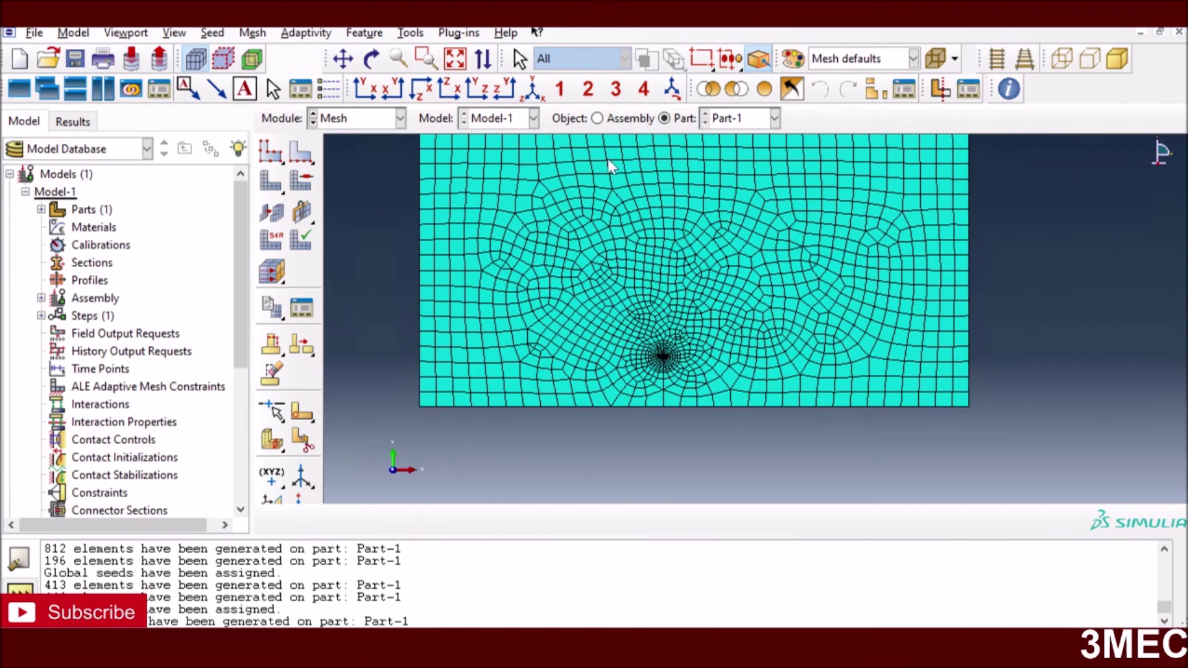
{"action": "scroll", "coordinate": [684, 227], "scroll_direction": "down", "scroll_amount": 5}
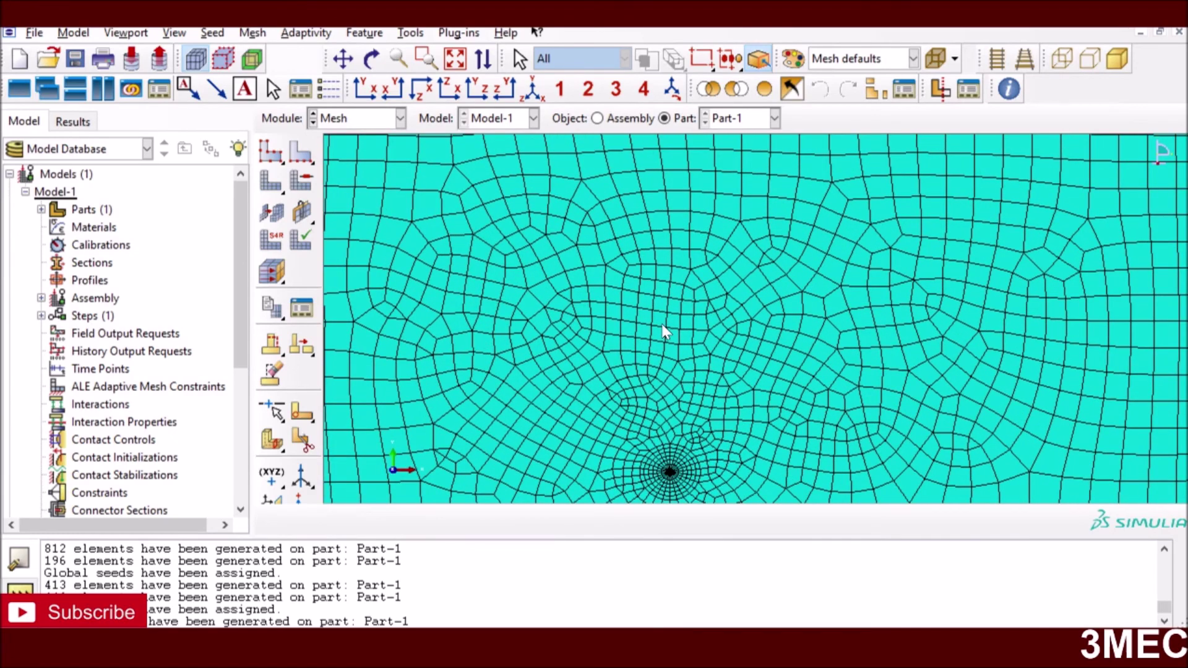
{"action": "scroll", "coordinate": [662, 324], "scroll_direction": "up", "scroll_amount": 2}
{"action": "scroll", "coordinate": [452, 282], "scroll_direction": "up", "scroll_amount": 2}
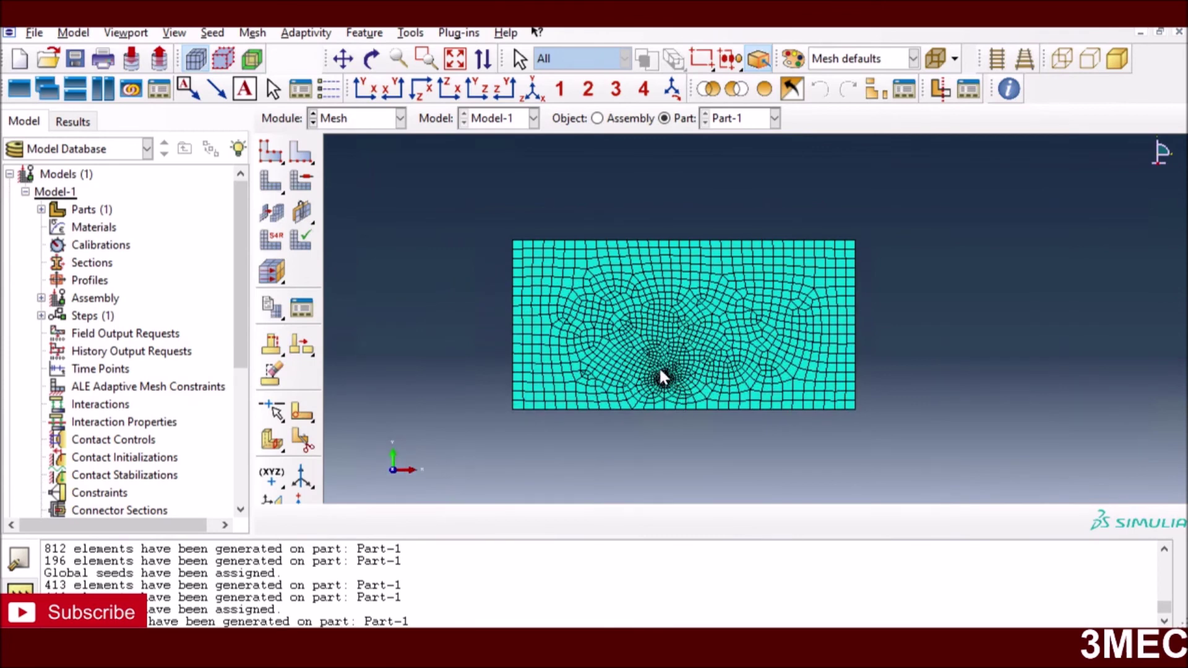
{"action": "scroll", "coordinate": [662, 365], "scroll_direction": "down", "scroll_amount": 4}
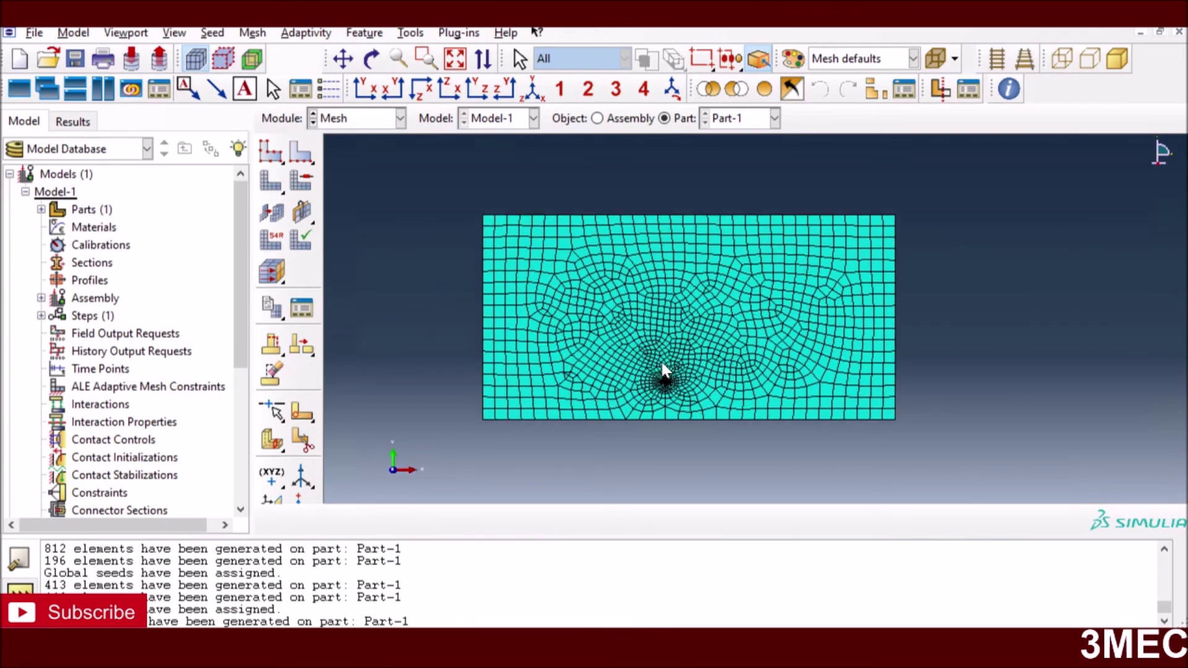
{"action": "scroll", "coordinate": [662, 364], "scroll_direction": "down", "scroll_amount": 5}
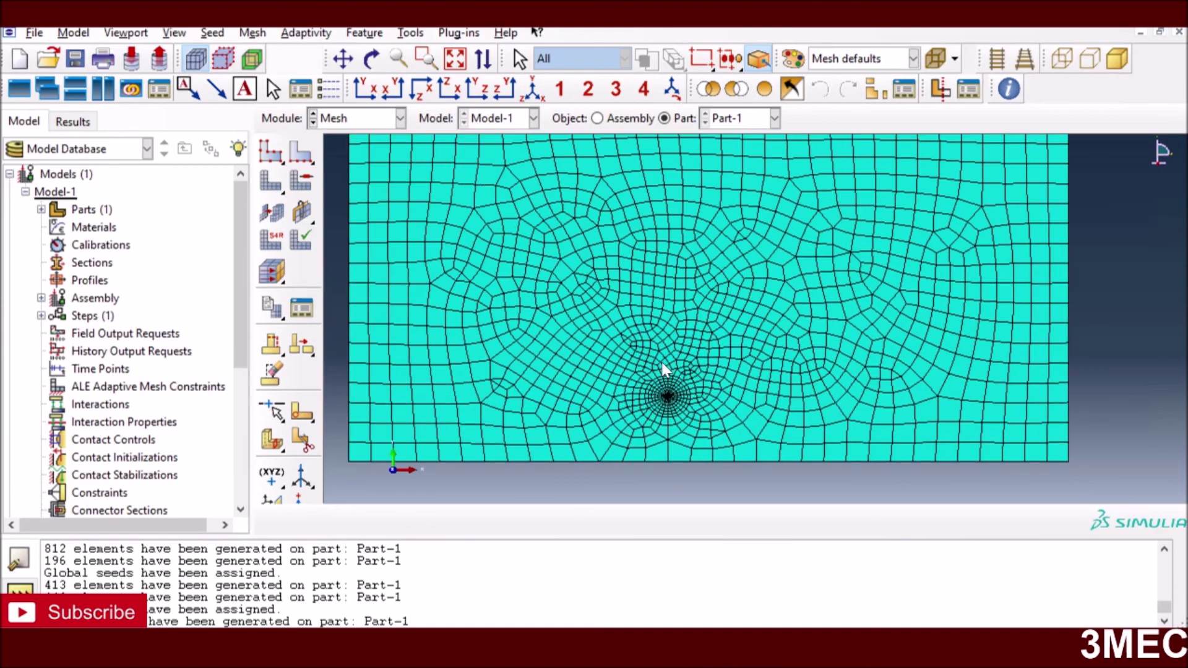
{"action": "scroll", "coordinate": [662, 368], "scroll_direction": "down", "scroll_amount": 1}
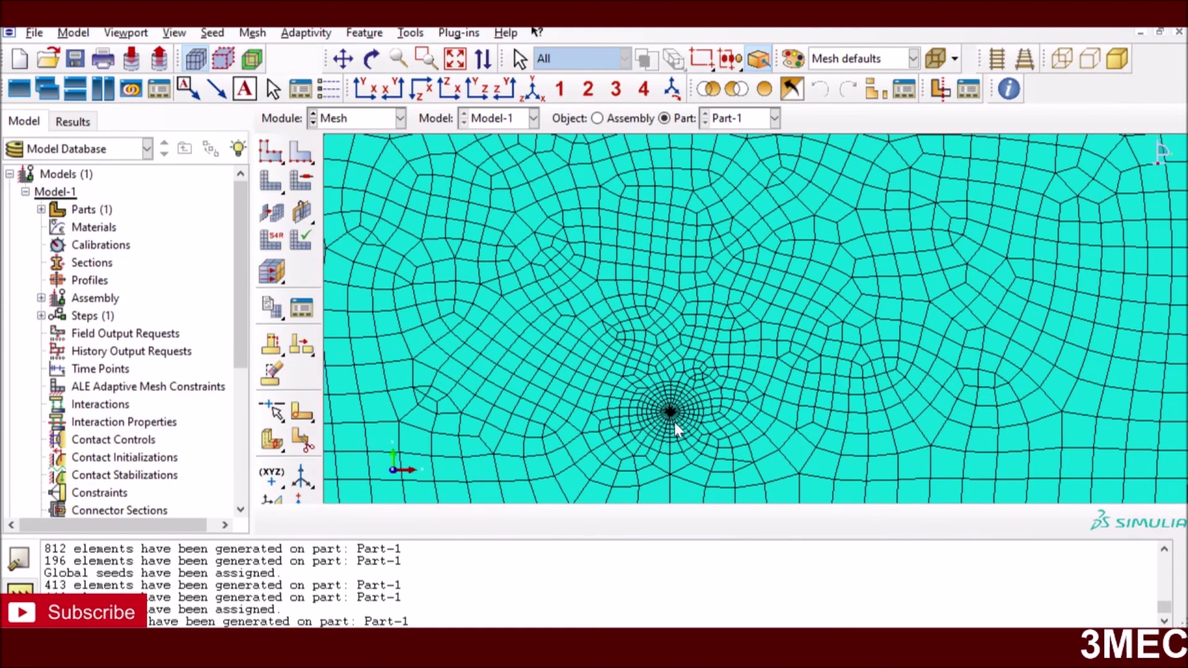